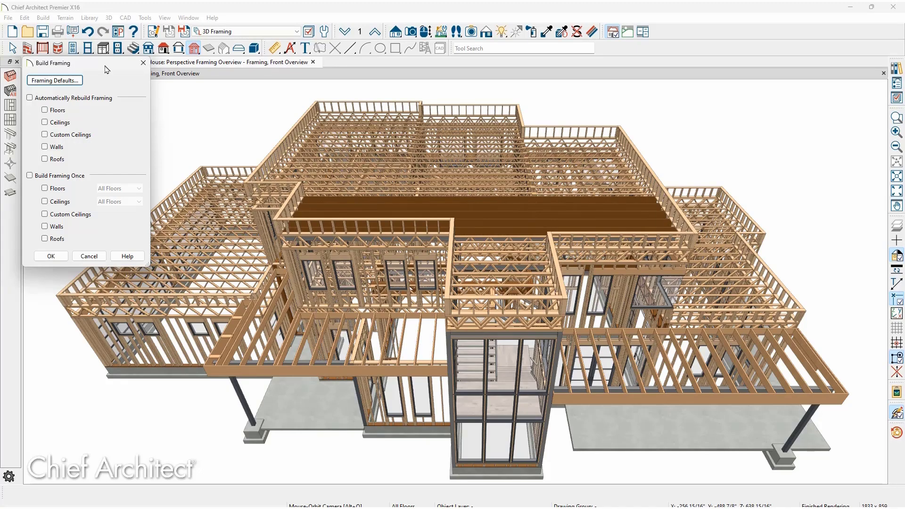
- Review the framing defaults and close them without changes
{"action": "left_click", "coordinate": [79, 81]}
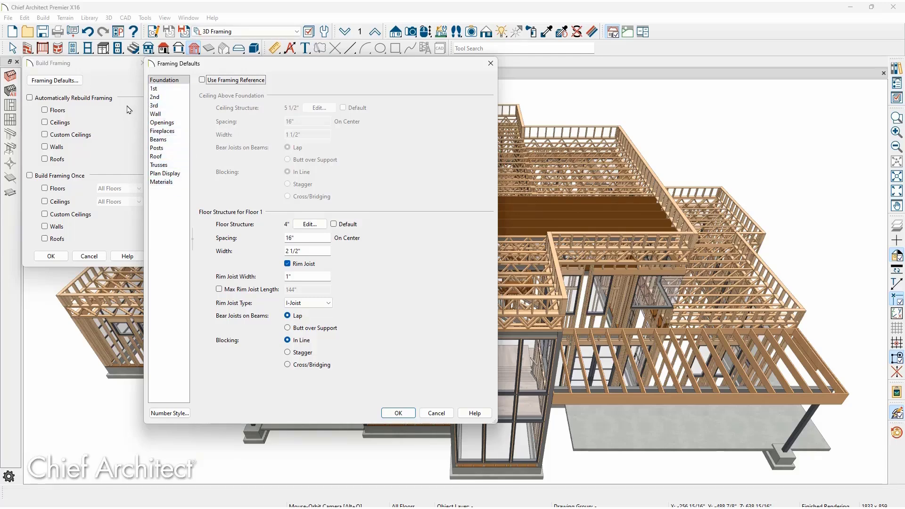
{"action": "key", "text": "Escape"}
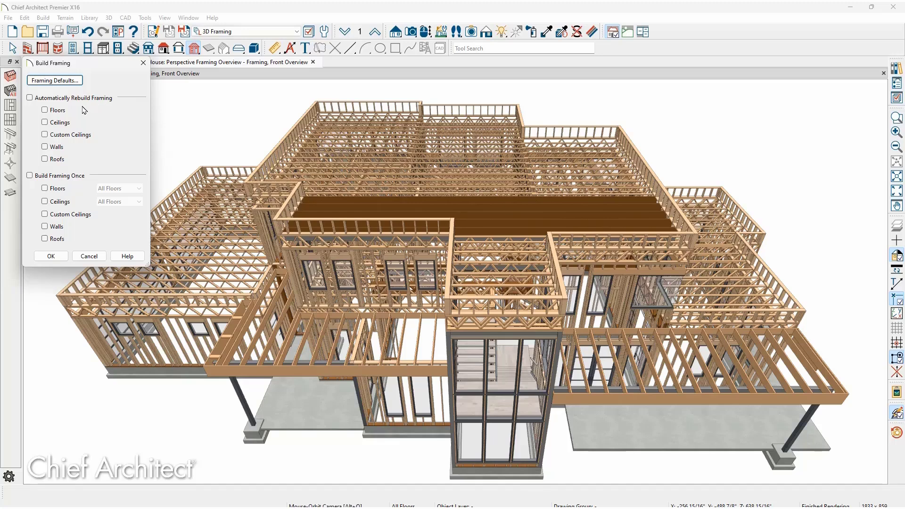
- Try enabling automatic framing rebuild for floors, ceilings, custom ceilings, walls and roofs, then clear all of these options
{"action": "left_click", "coordinate": [60, 112]}
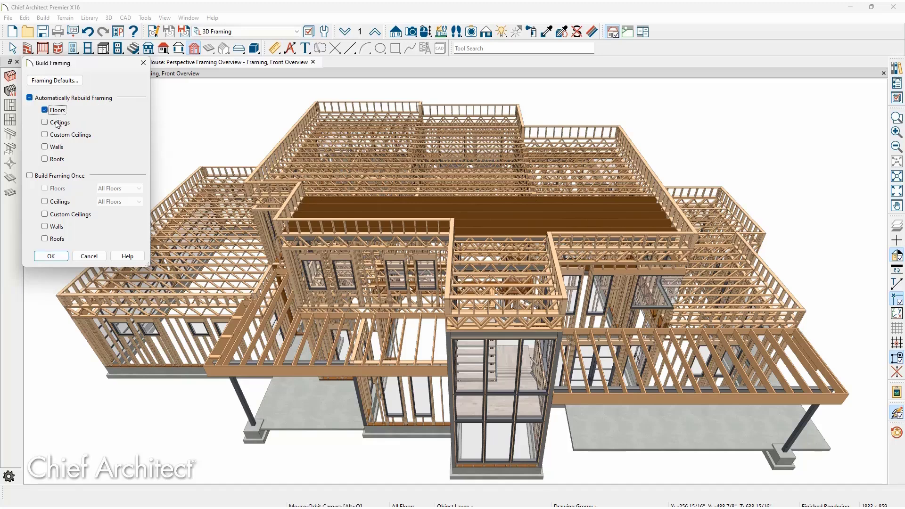
{"action": "left_click", "coordinate": [57, 123]}
{"action": "left_click", "coordinate": [51, 136]}
{"action": "left_click", "coordinate": [49, 147]}
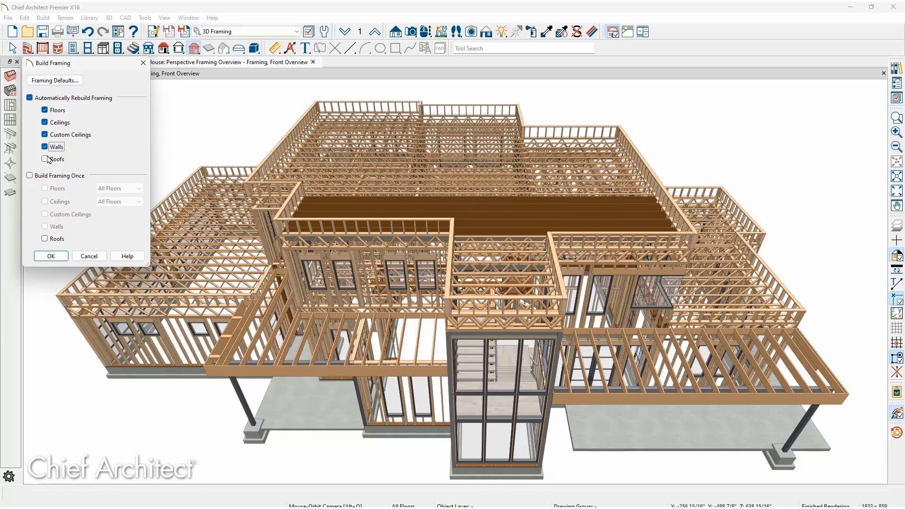
{"action": "left_click", "coordinate": [47, 159]}
{"action": "left_click", "coordinate": [30, 98]}
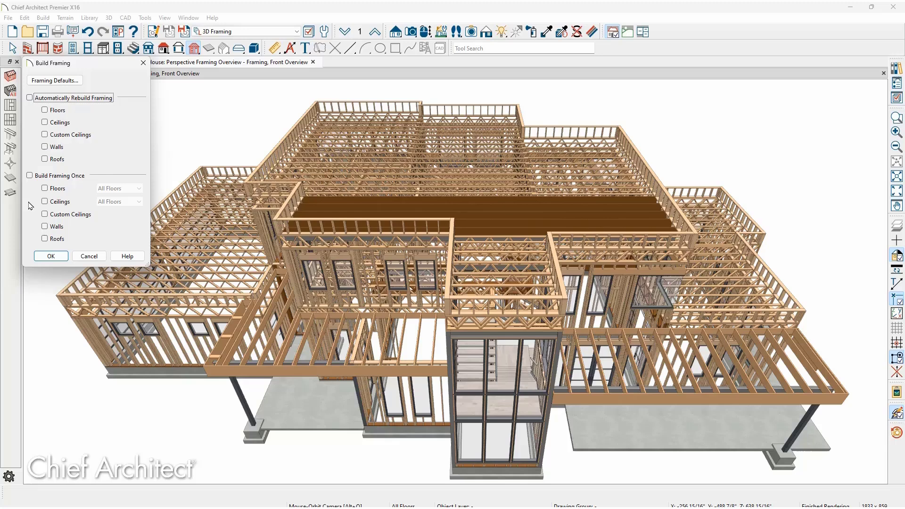
- Enable one-time framing builds for floors, applied to All Floors, and for ceilings
{"action": "left_click", "coordinate": [45, 189]}
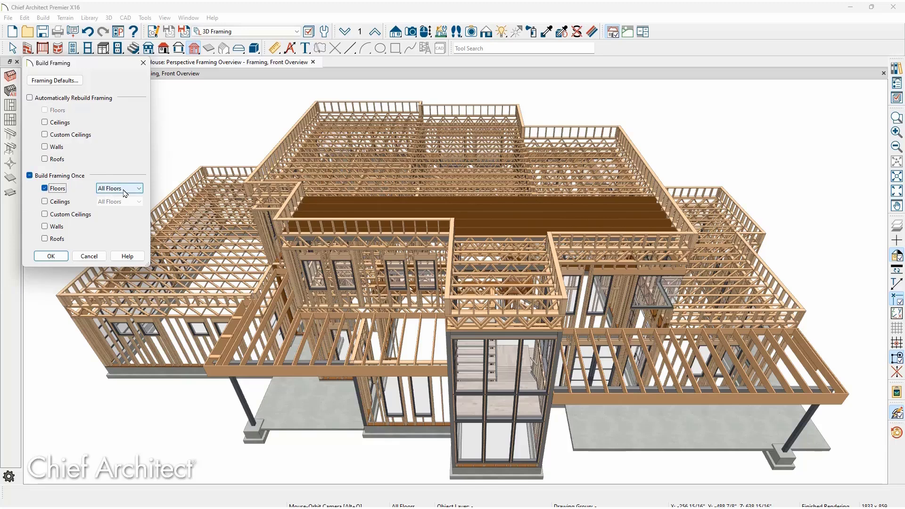
{"action": "left_click", "coordinate": [138, 189]}
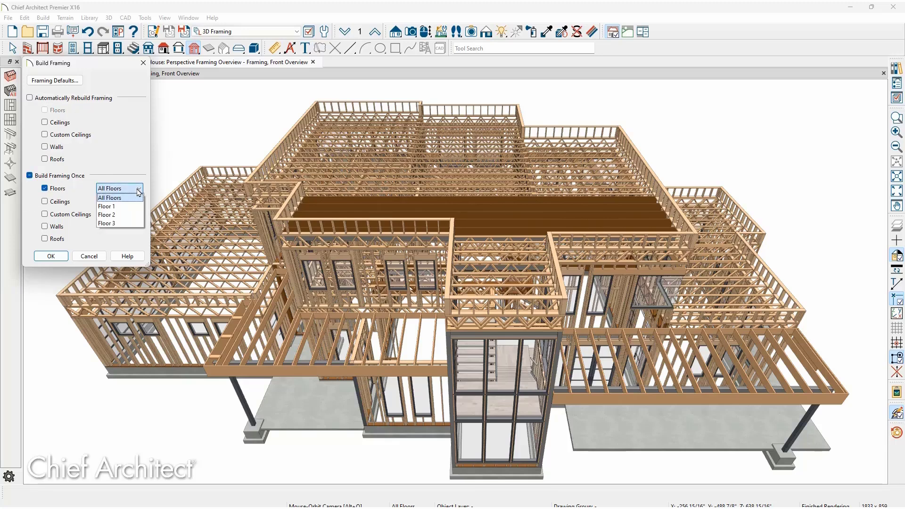
{"action": "left_click", "coordinate": [35, 206]}
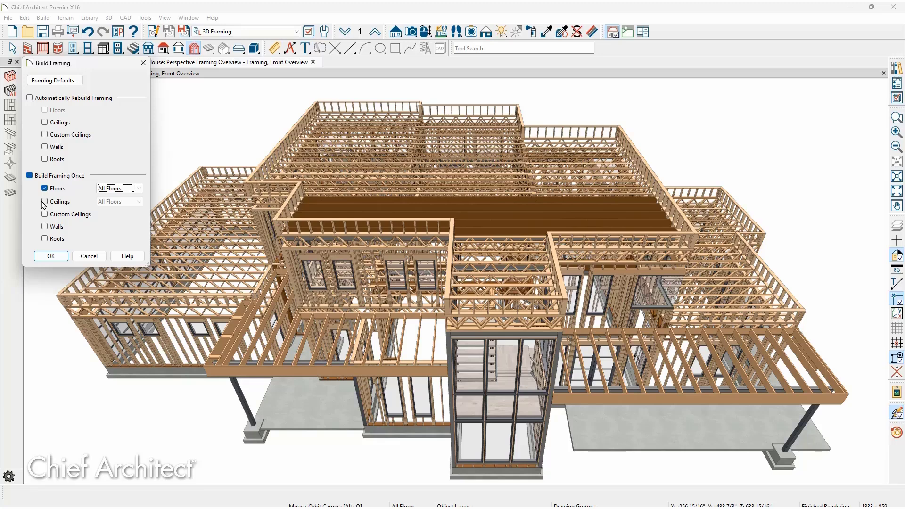
{"action": "left_click", "coordinate": [44, 202]}
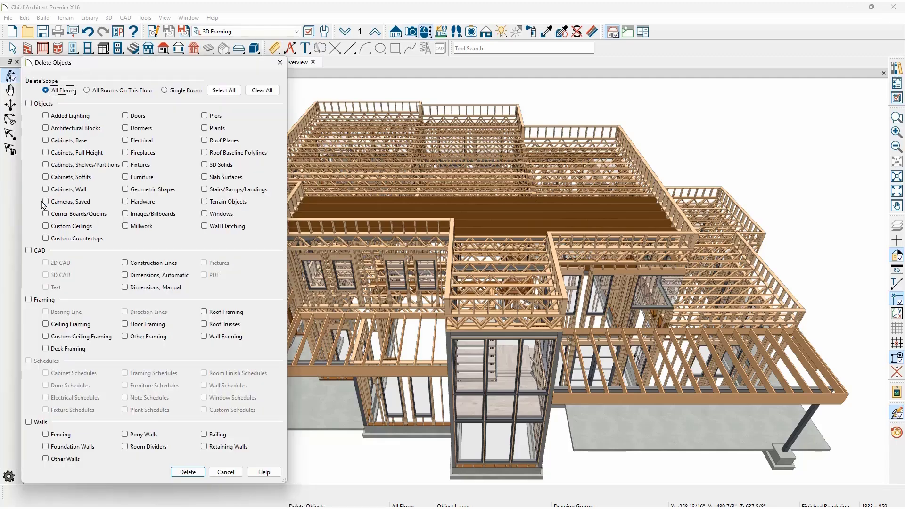
- Include custom ceiling framing in the object deletion for all floors
{"action": "left_click", "coordinate": [45, 336]}
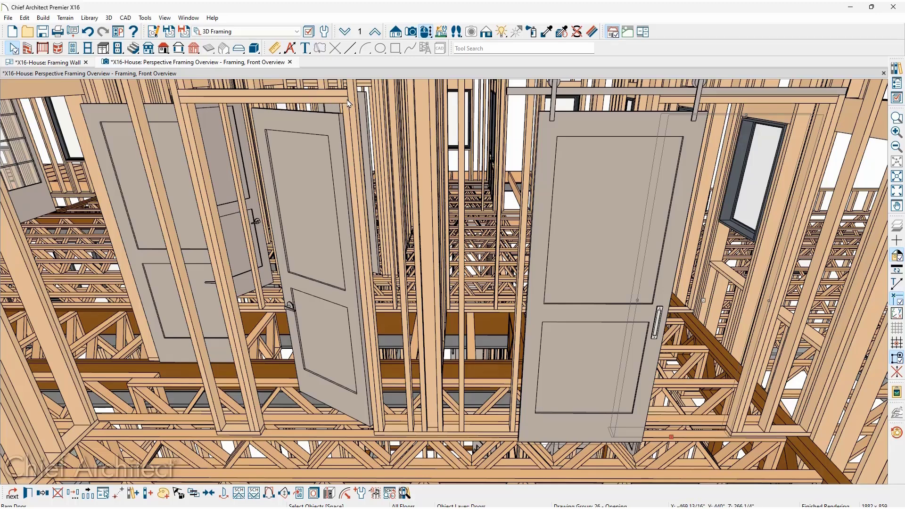
- For the interior barn door's framing, place the Flat Header at Top of Wall and override the adjacent-opening default to combine headers
{"action": "double_click", "coordinate": [543, 186]}
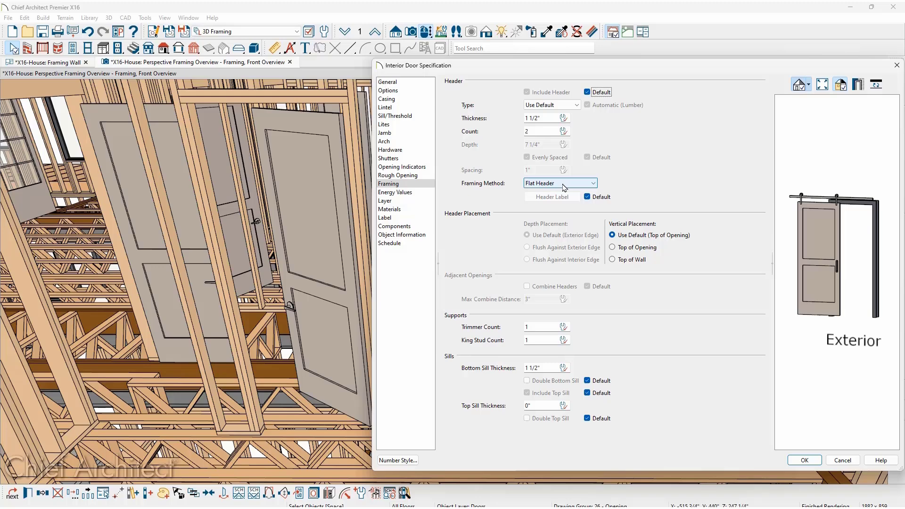
{"action": "left_click", "coordinate": [564, 187]}
{"action": "left_click", "coordinate": [564, 187]}
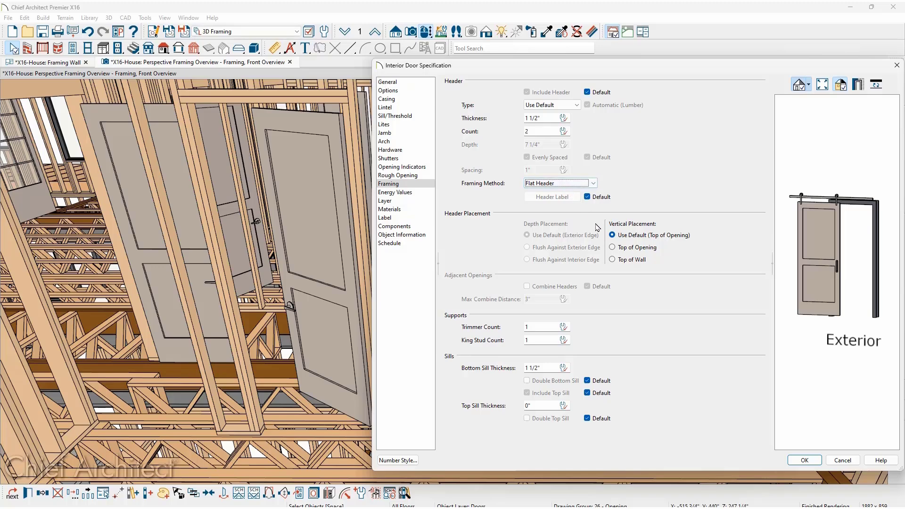
{"action": "left_click", "coordinate": [613, 248]}
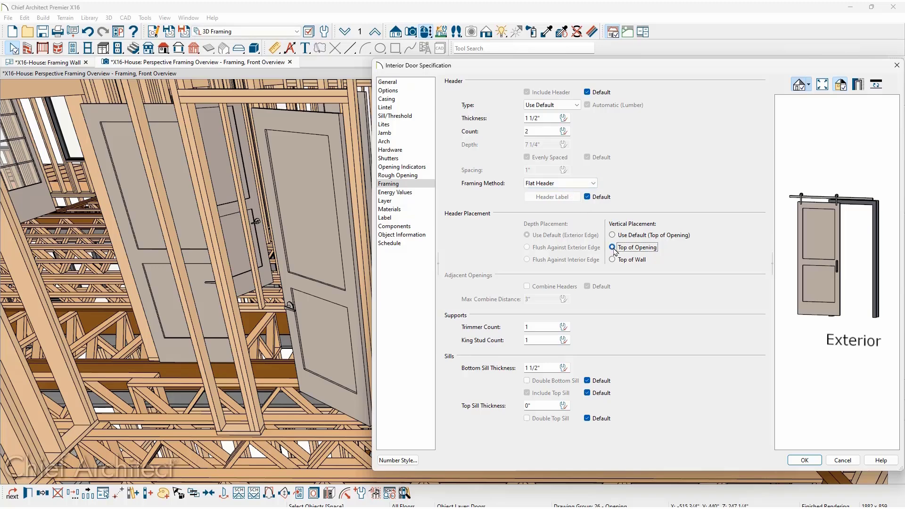
{"action": "left_click", "coordinate": [613, 259]}
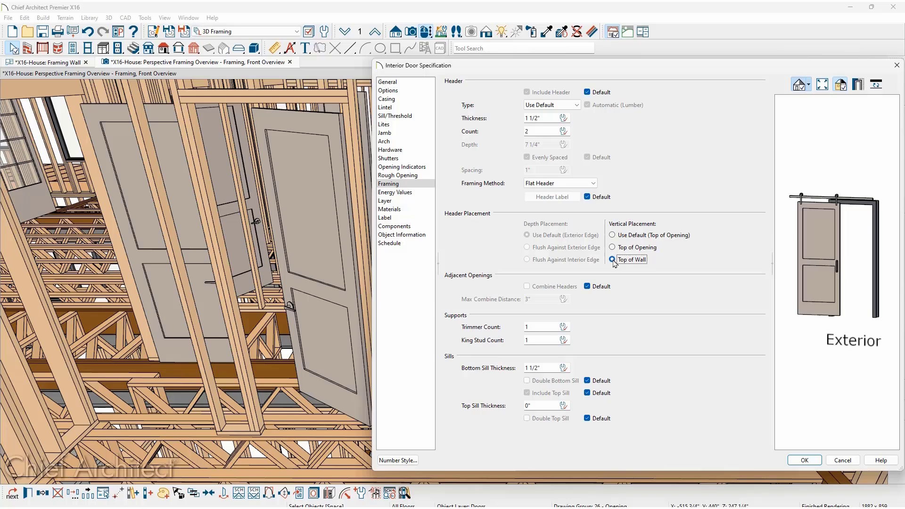
{"action": "left_click", "coordinate": [587, 287]}
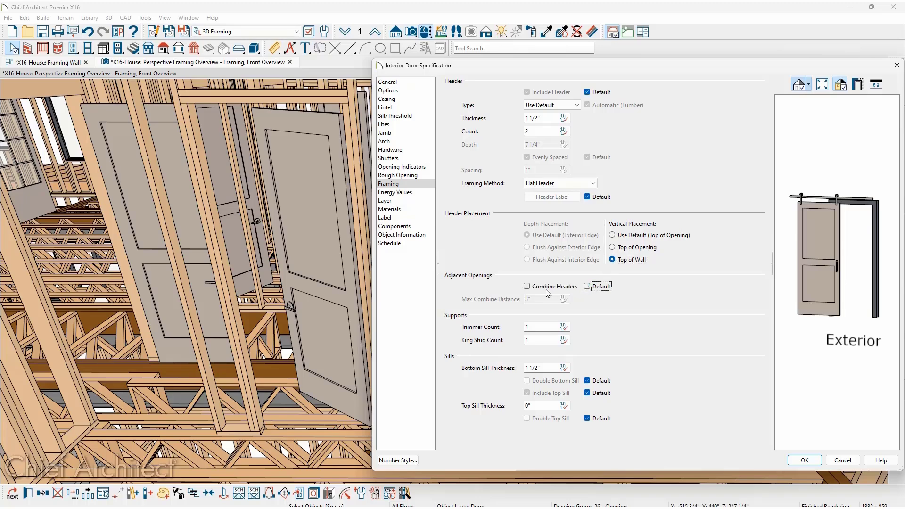
{"action": "left_click", "coordinate": [528, 287]}
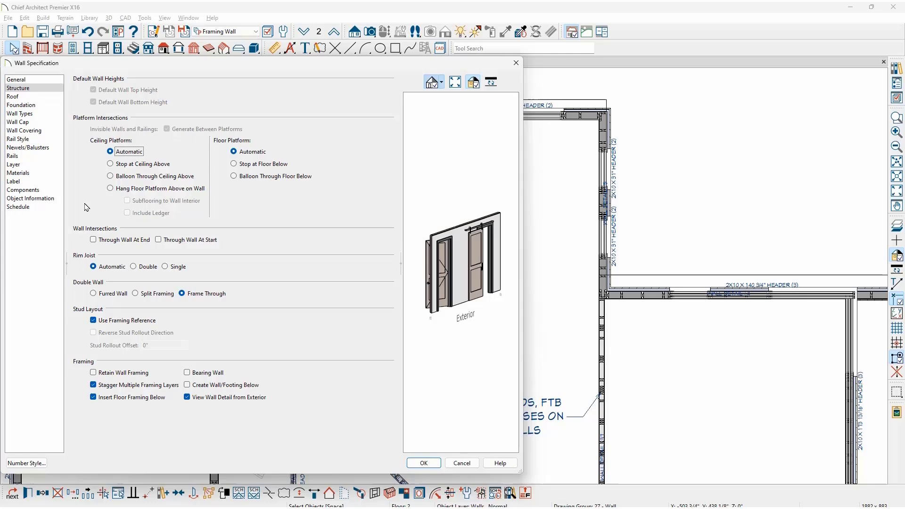
- Turn off View Wall Detail from Exterior for the interior wall with two doors and open its wall detail
{"action": "left_click", "coordinate": [187, 398]}
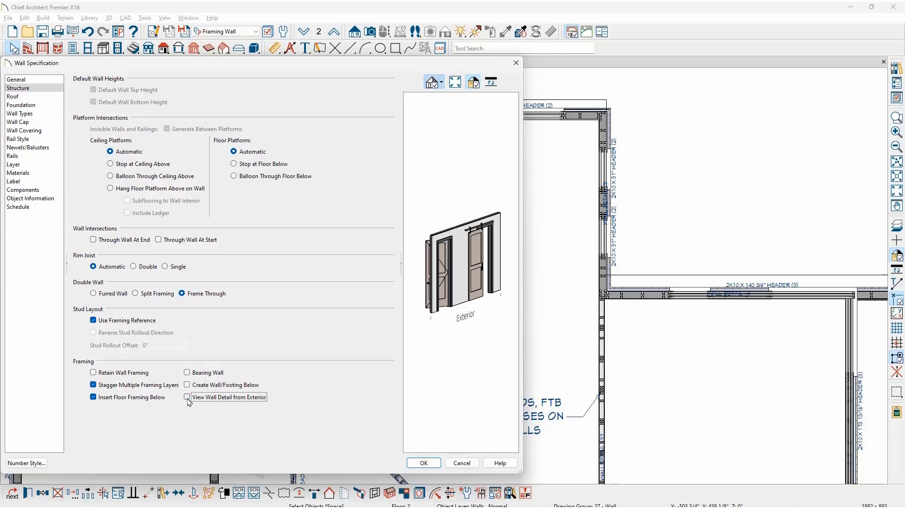
{"action": "key", "text": "Return"}
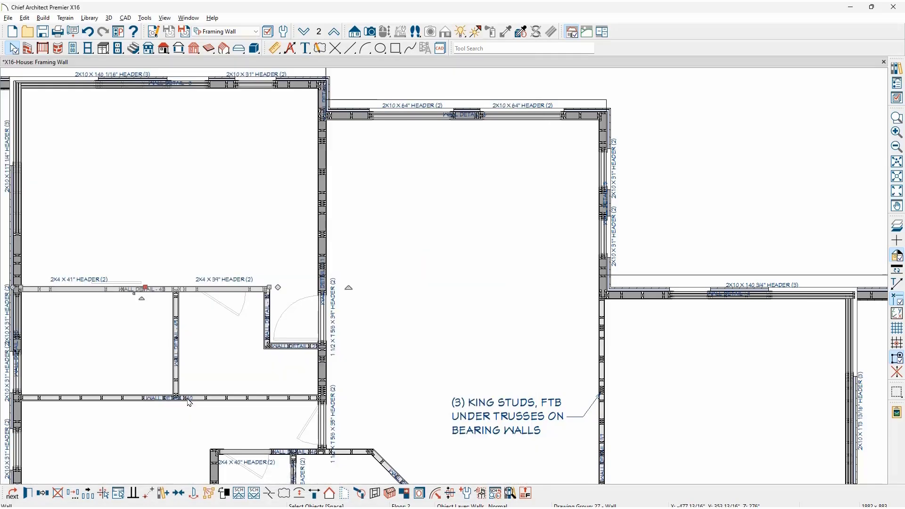
{"action": "left_click", "coordinate": [374, 493]}
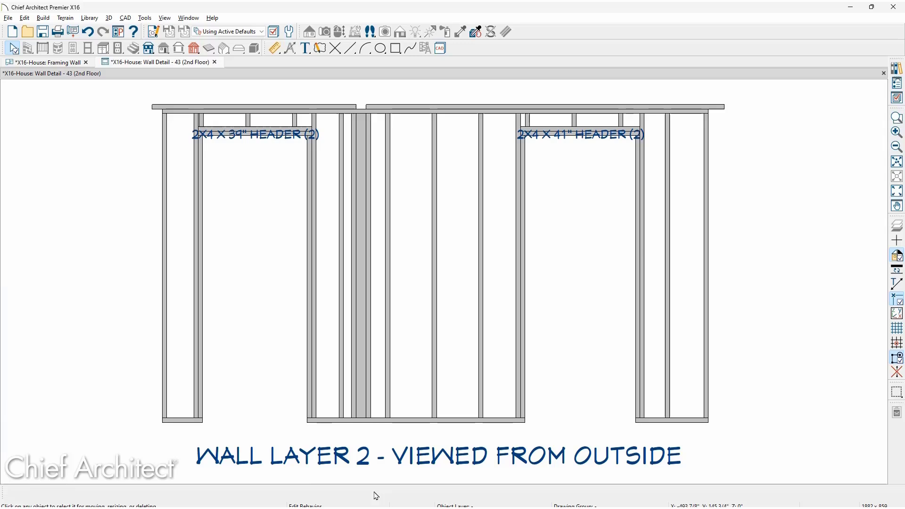
- Select the middle stud between the two door openings in the wall detail and apply an edit tool to it
{"action": "left_click", "coordinate": [434, 390]}
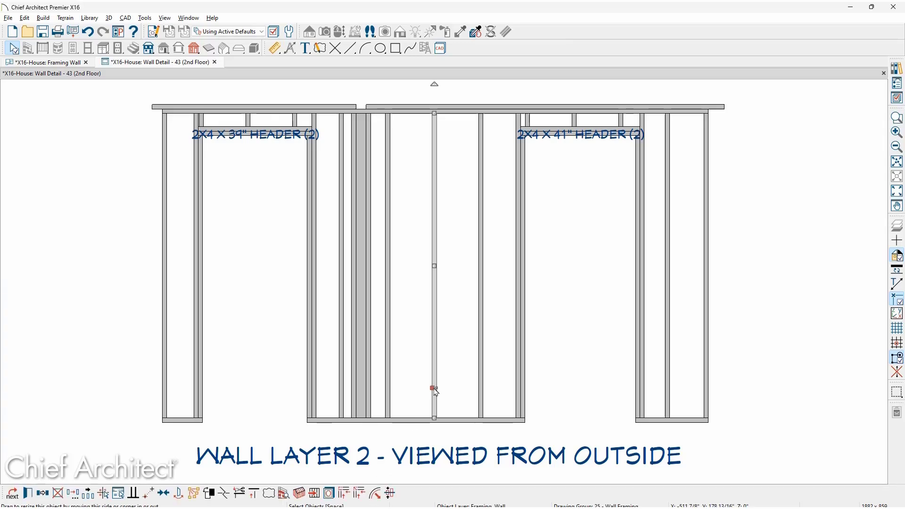
{"action": "left_click", "coordinate": [300, 495]}
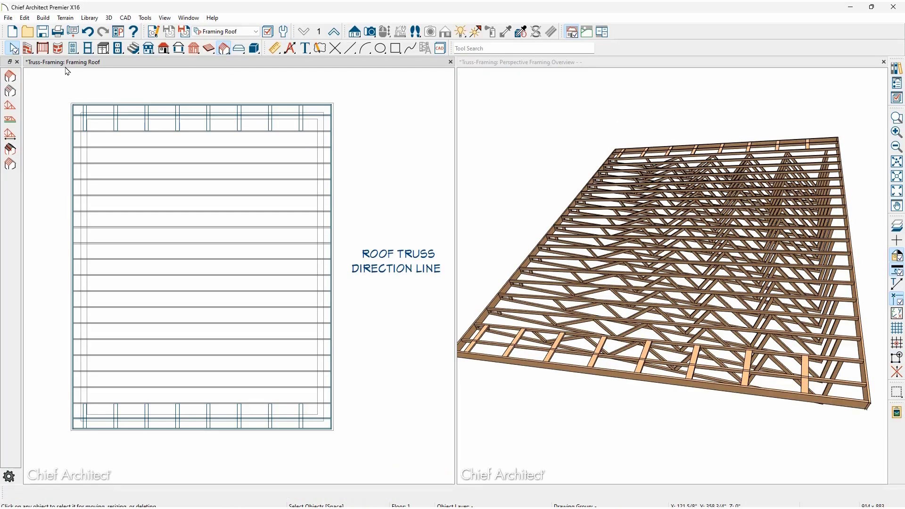
- Draw a vertical roof truss direction line in the upper half of the roof framing plan and rotate it toward horizontal
{"action": "left_click", "coordinate": [45, 19]}
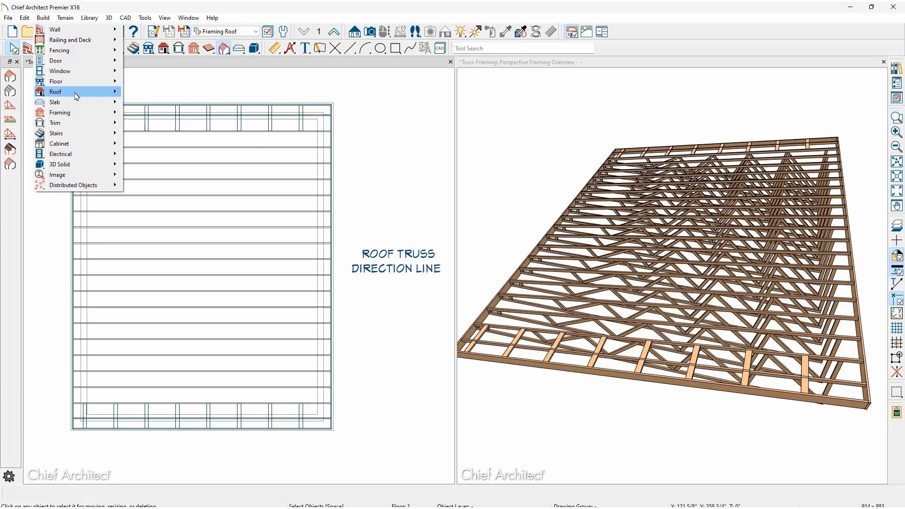
{"action": "mouse_move", "coordinate": [60, 112]}
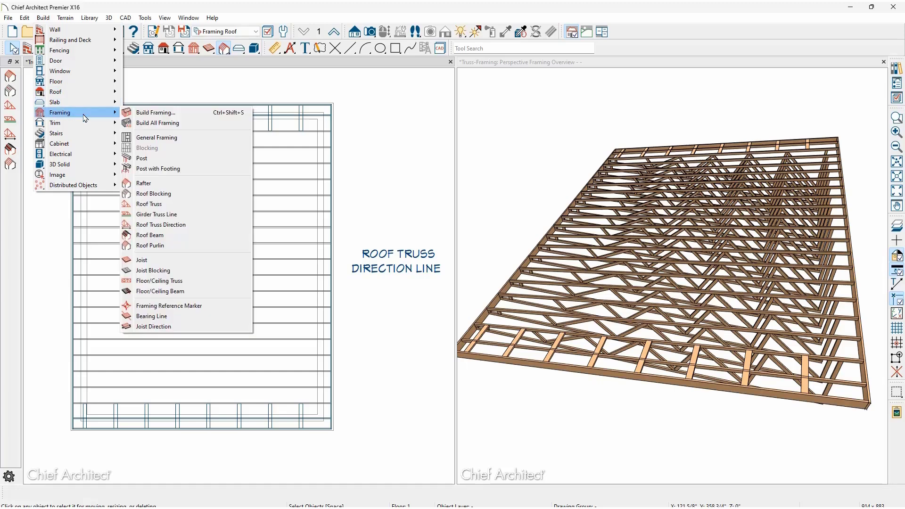
{"action": "left_click", "coordinate": [169, 225]}
{"action": "left_click_drag", "start_coordinate": [183, 220], "coordinate": [184, 175]}
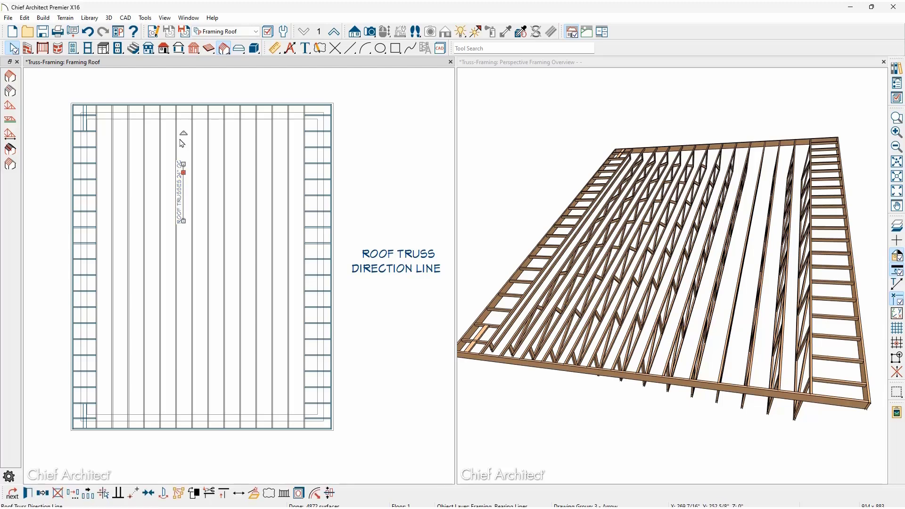
{"action": "left_click_drag", "start_coordinate": [184, 134], "coordinate": [227, 192]}
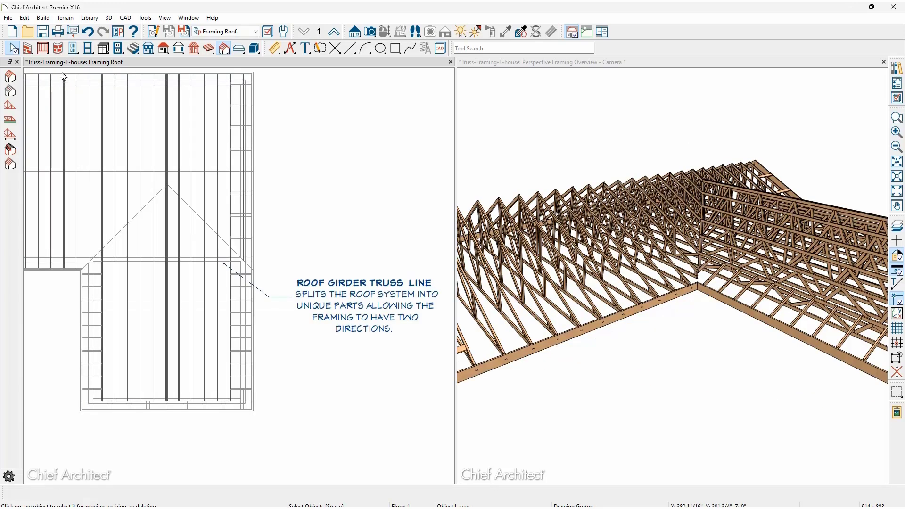
- Draw a girder truss line across the junction of the L-shaped roof's two wings and set its truss count to 2
{"action": "left_click", "coordinate": [46, 18]}
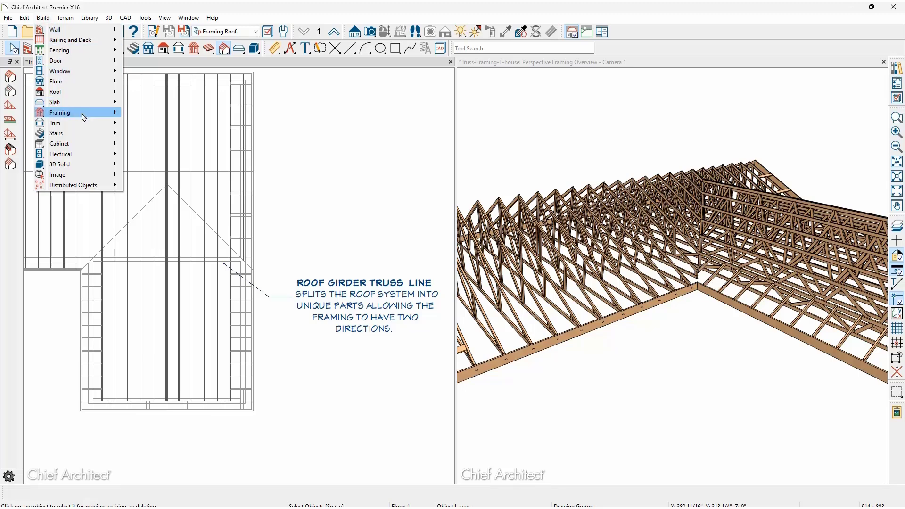
{"action": "mouse_move", "coordinate": [84, 117]}
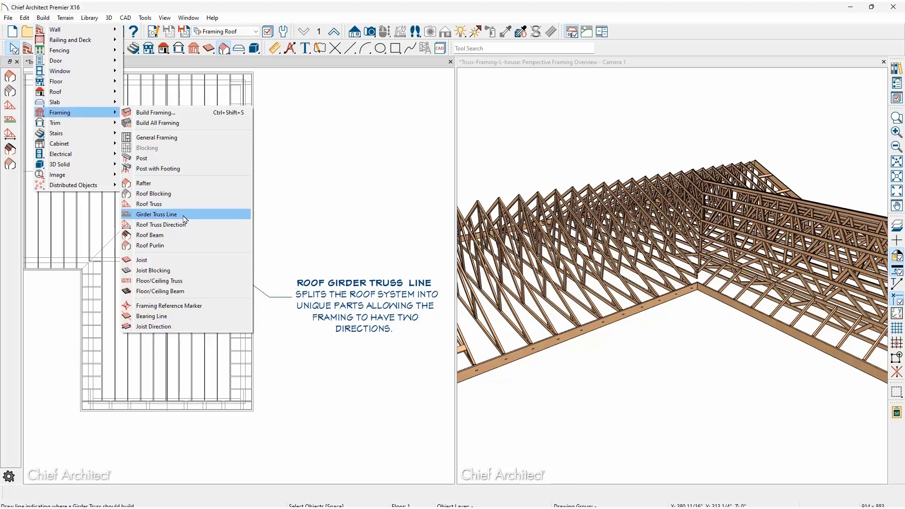
{"action": "left_click", "coordinate": [177, 214]}
{"action": "left_click_drag", "start_coordinate": [243, 259], "coordinate": [96, 258]}
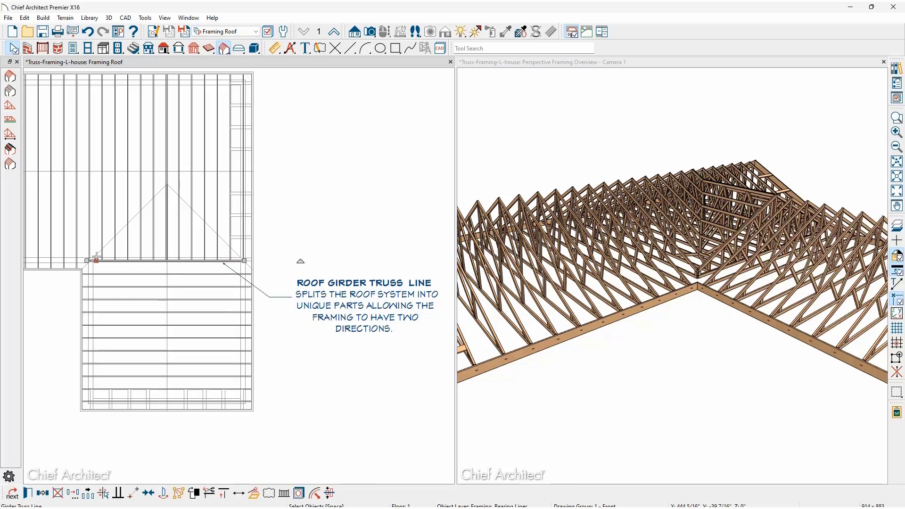
{"action": "double_click", "coordinate": [96, 258]}
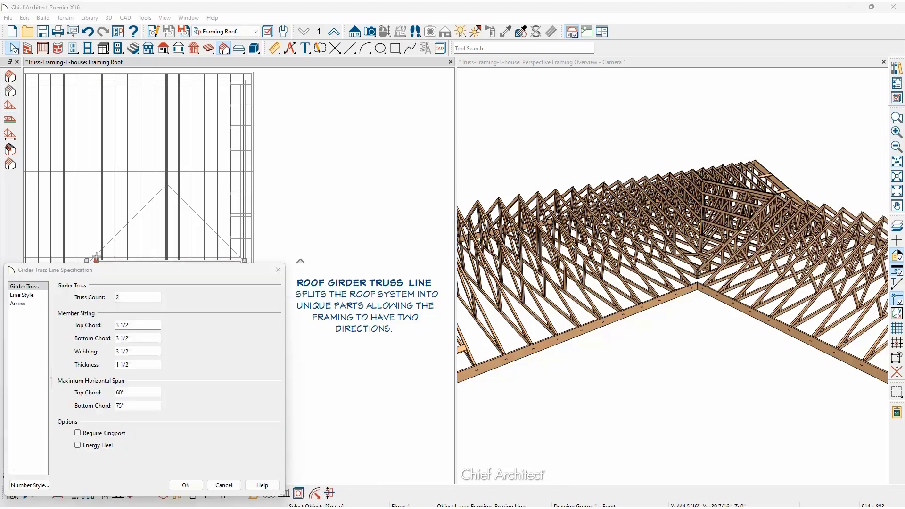
{"action": "left_click", "coordinate": [134, 297]}
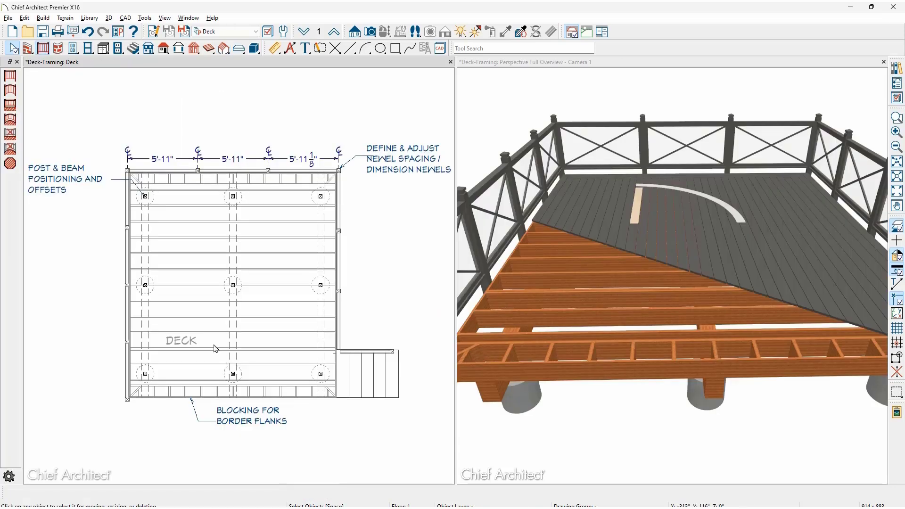
- Open the deck room's support specification and set the deck beam member count to 2
{"action": "left_click", "coordinate": [214, 348]}
{"action": "double_click", "coordinate": [214, 348]}
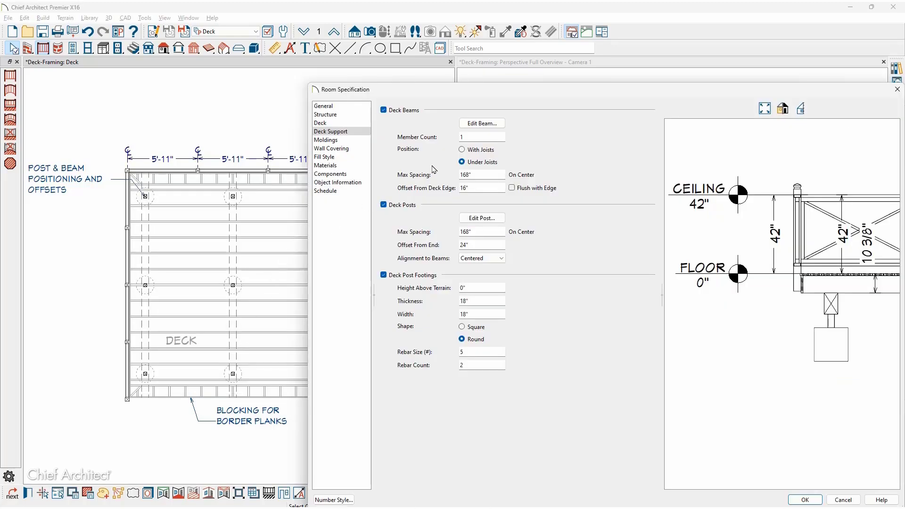
{"action": "double_click", "coordinate": [457, 138]}
{"action": "type", "text": "2"}
{"action": "key", "text": "Tab"}
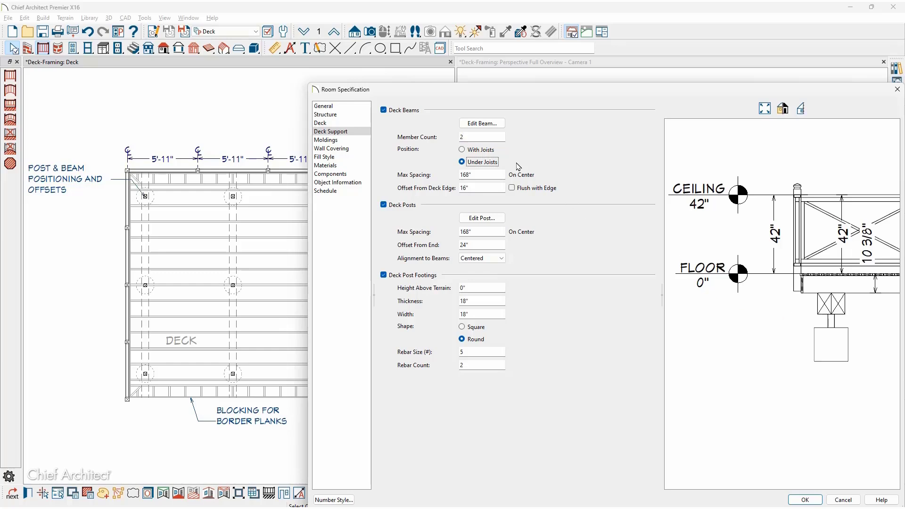
- Try the deck beams With Joists, return them to Under Joists, and make them flush with the deck edge
{"action": "left_click", "coordinate": [487, 153]}
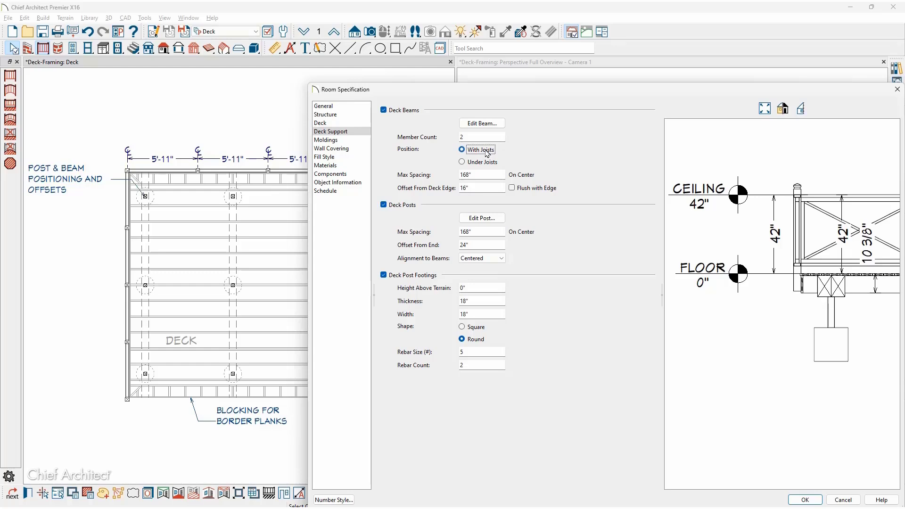
{"action": "left_click", "coordinate": [479, 162]}
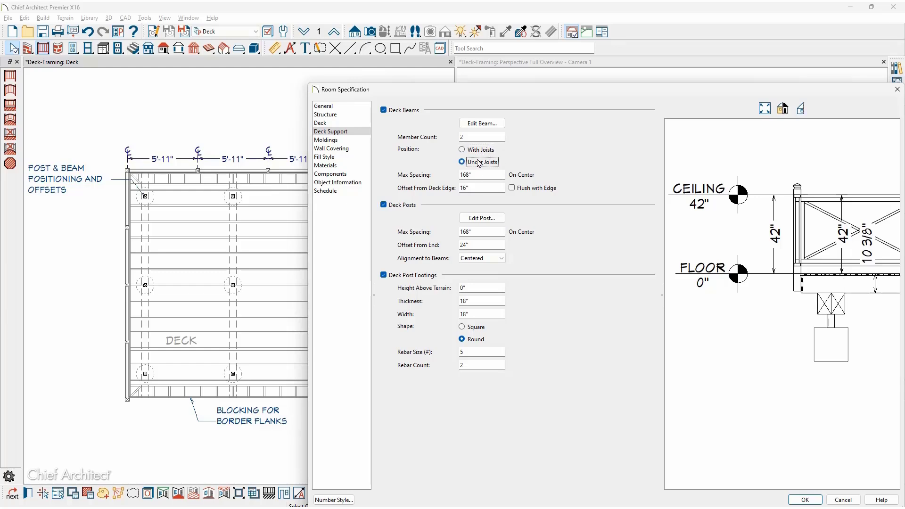
{"action": "left_click", "coordinate": [511, 189]}
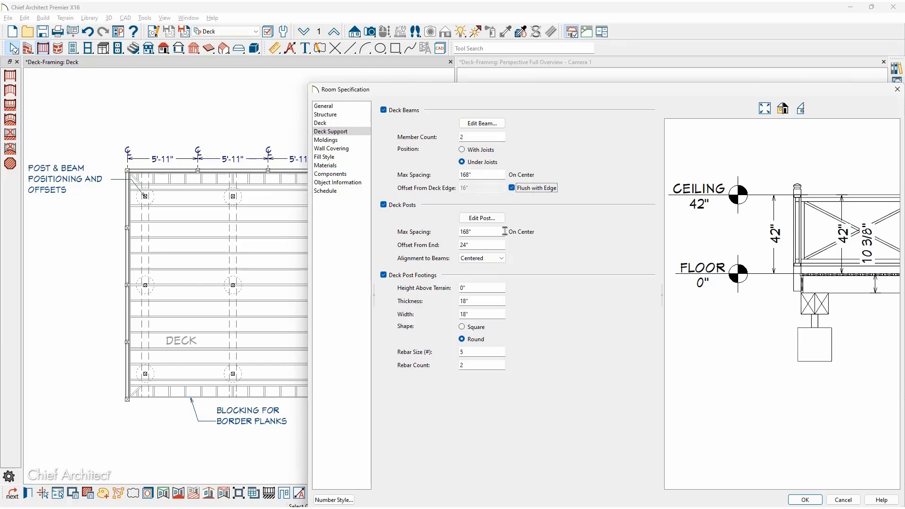
- Try alternative deck post alignments to the beams, including Centered and Interior, and accept the deck support settings
{"action": "left_click", "coordinate": [501, 258]}
{"action": "left_click", "coordinate": [495, 267]}
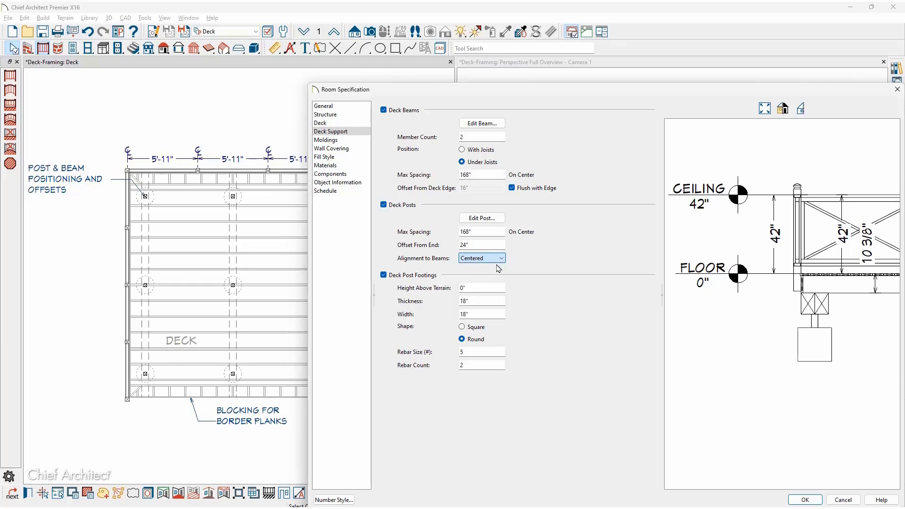
{"action": "left_click", "coordinate": [500, 258]}
{"action": "left_click", "coordinate": [486, 284]}
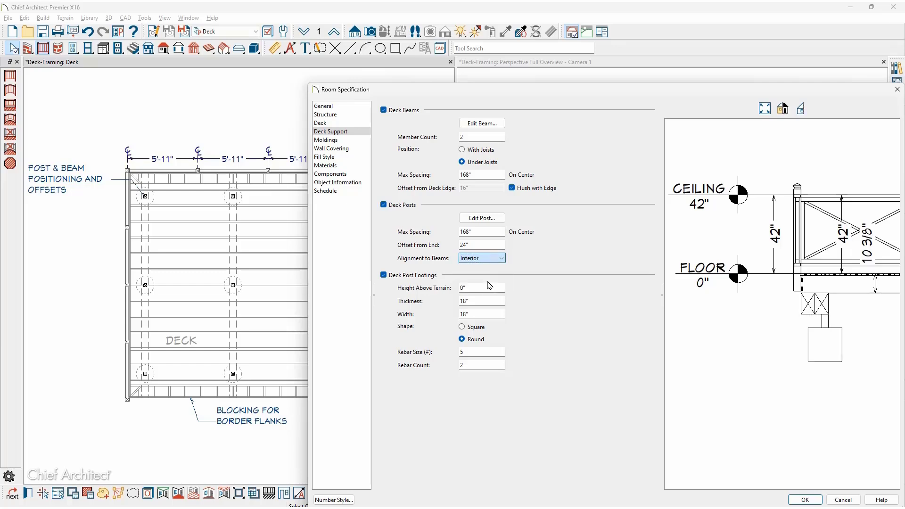
{"action": "left_click", "coordinate": [491, 258]}
{"action": "left_click", "coordinate": [494, 276]}
{"action": "key", "text": "Return"}
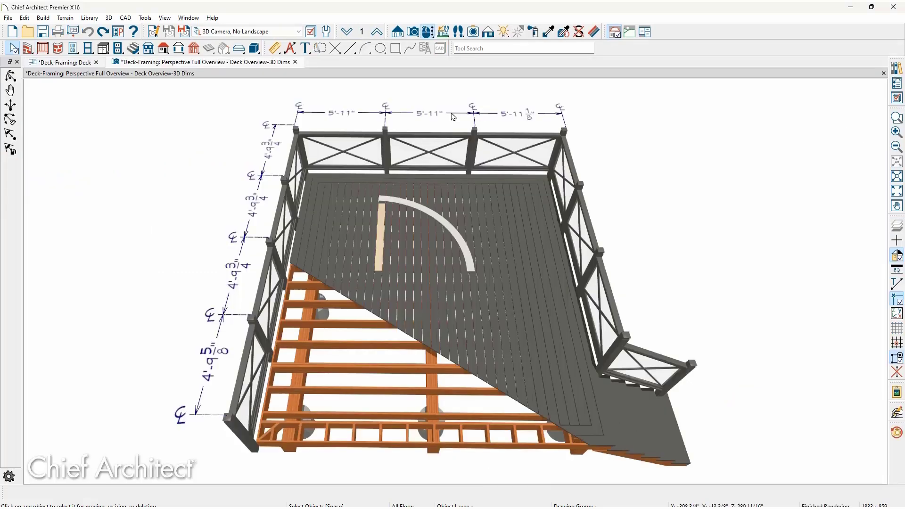
- Check the back deck railing's newel spacing method and move its left intermediate newel to about 4'-6 3/8" from the corner
{"action": "double_click", "coordinate": [438, 137]}
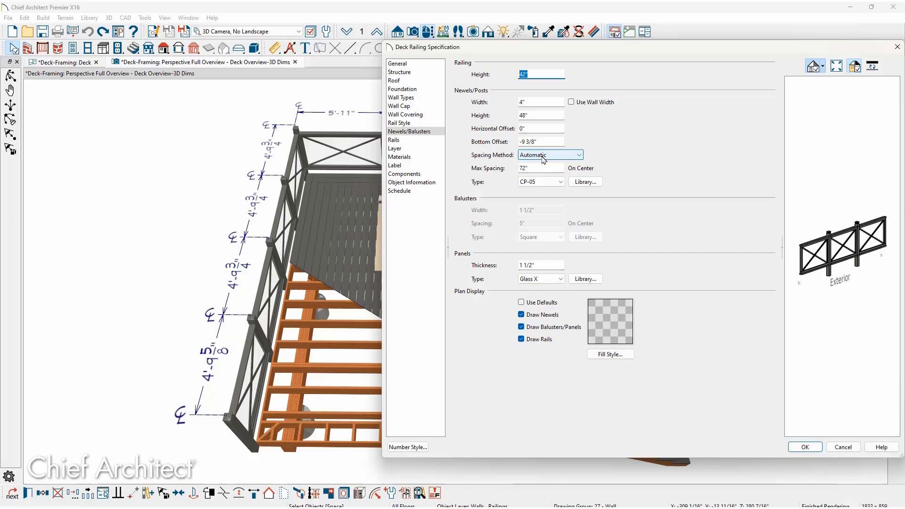
{"action": "left_click", "coordinate": [543, 155]}
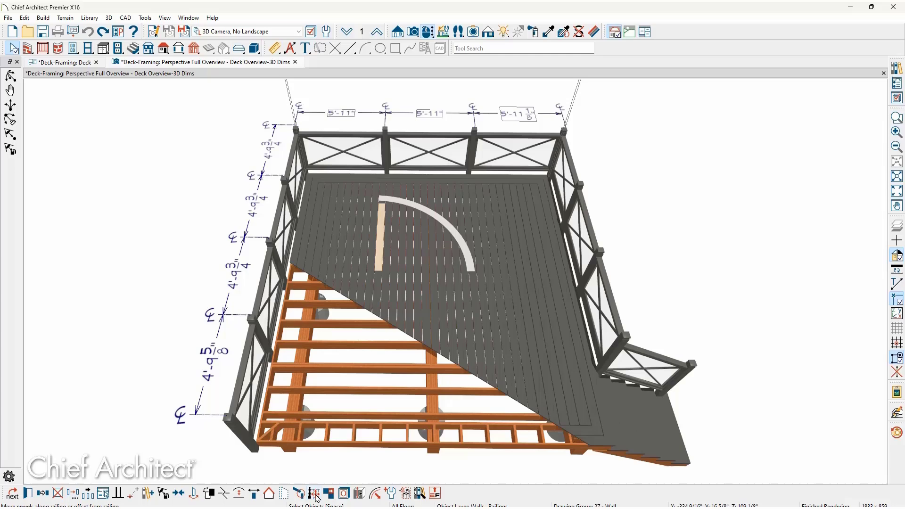
{"action": "left_click", "coordinate": [315, 493]}
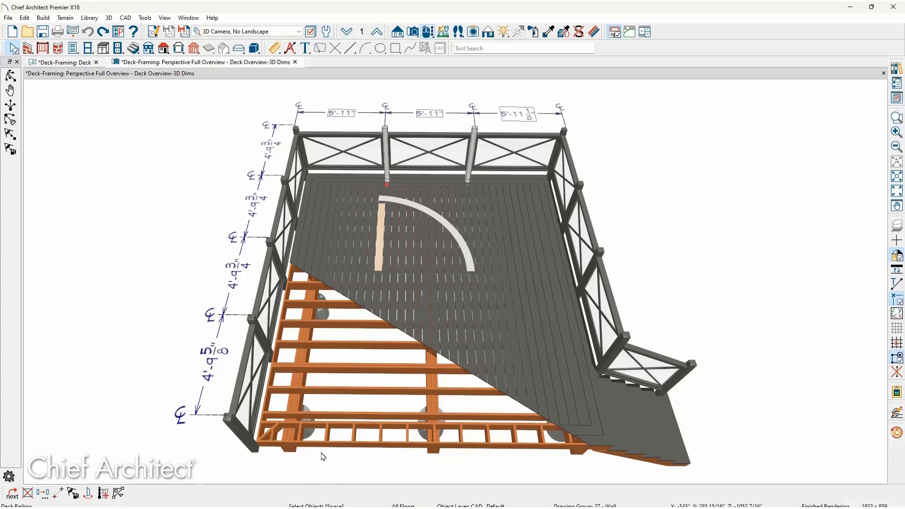
{"action": "left_click_drag", "start_coordinate": [386, 186], "coordinate": [368, 182]}
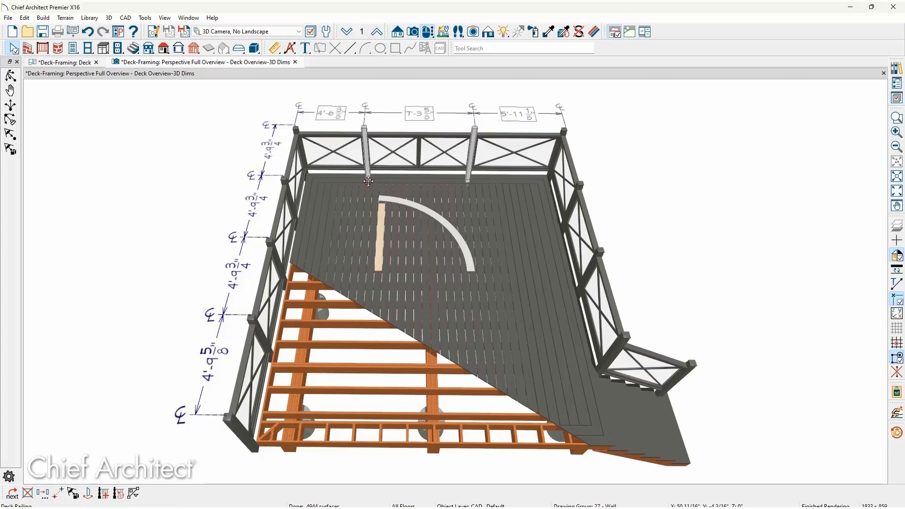
- Add a newel between the two intermediate newels of the back deck railing
{"action": "left_click", "coordinate": [103, 493]}
{"action": "left_click", "coordinate": [370, 178]}
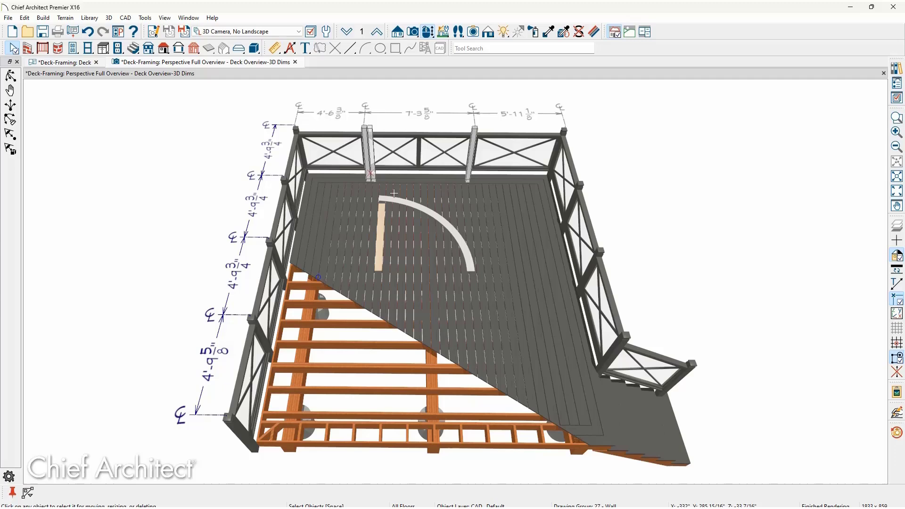
{"action": "left_click_drag", "start_coordinate": [393, 193], "coordinate": [419, 169]}
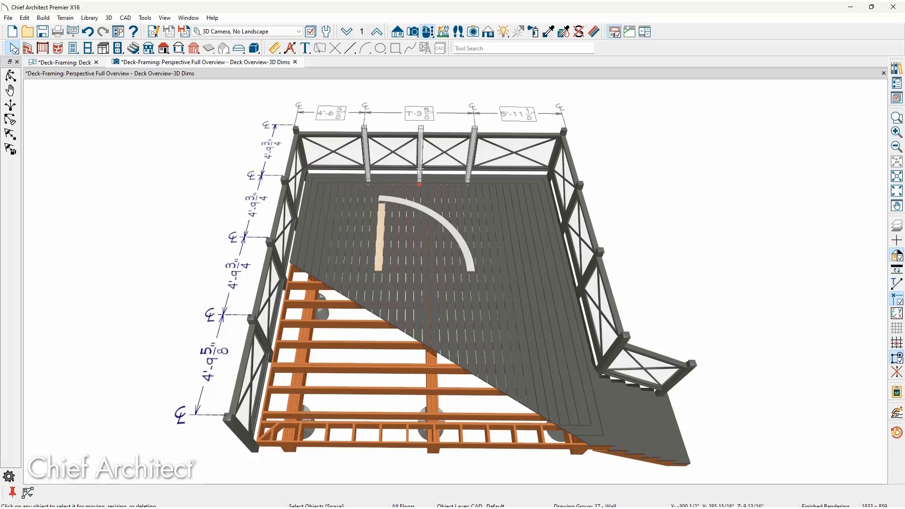
- Open the camera view's Deck Dimensions defaults and review which newel locations the centerline dimensions can locate
{"action": "left_click", "coordinate": [153, 32]}
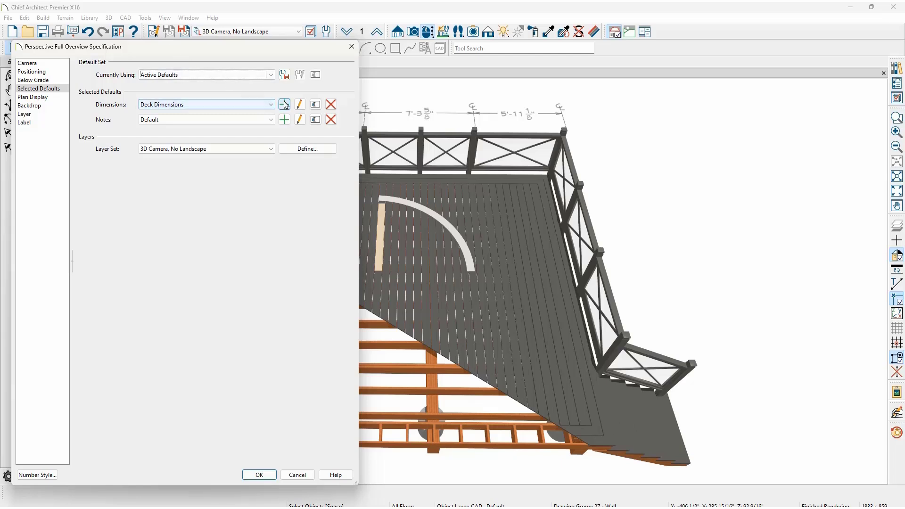
{"action": "left_click", "coordinate": [299, 105]}
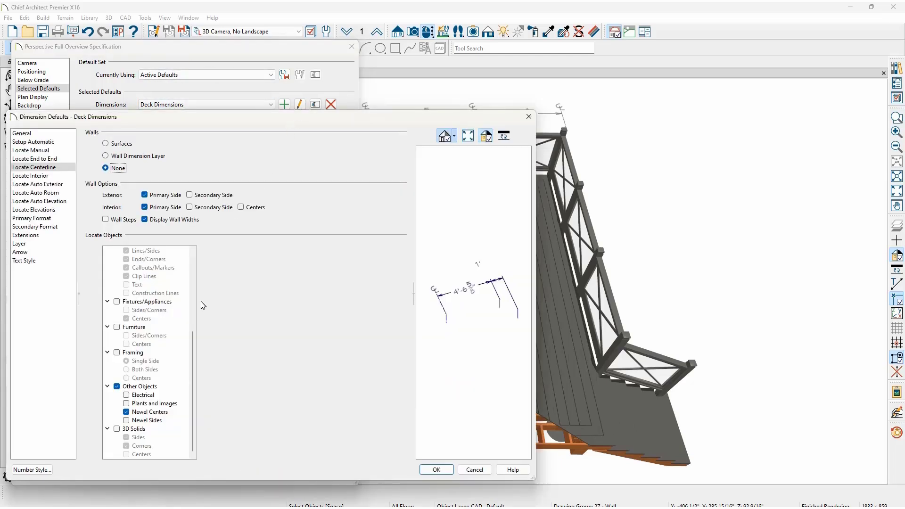
{"action": "left_click", "coordinate": [169, 421]}
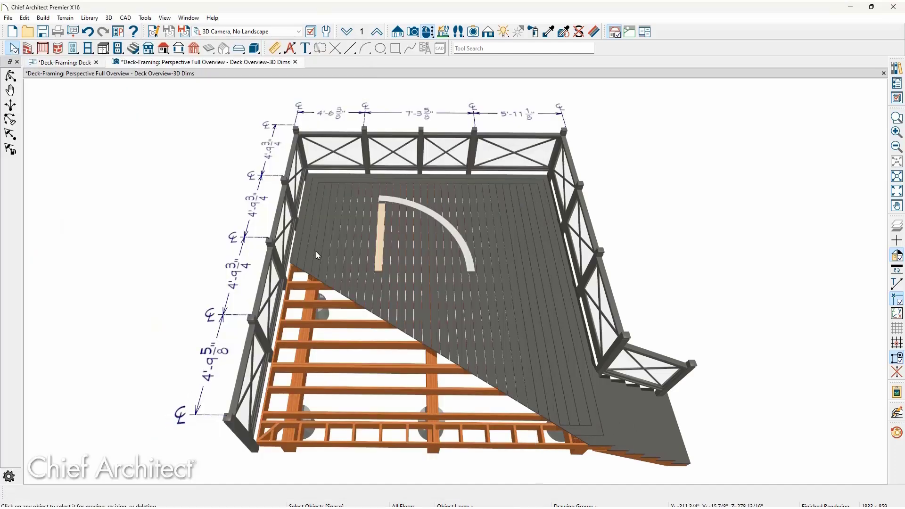
- Extend the back railing's dimension line to the new newel and set its distance from the left intermediate newel to 4'
{"action": "left_click", "coordinate": [396, 113]}
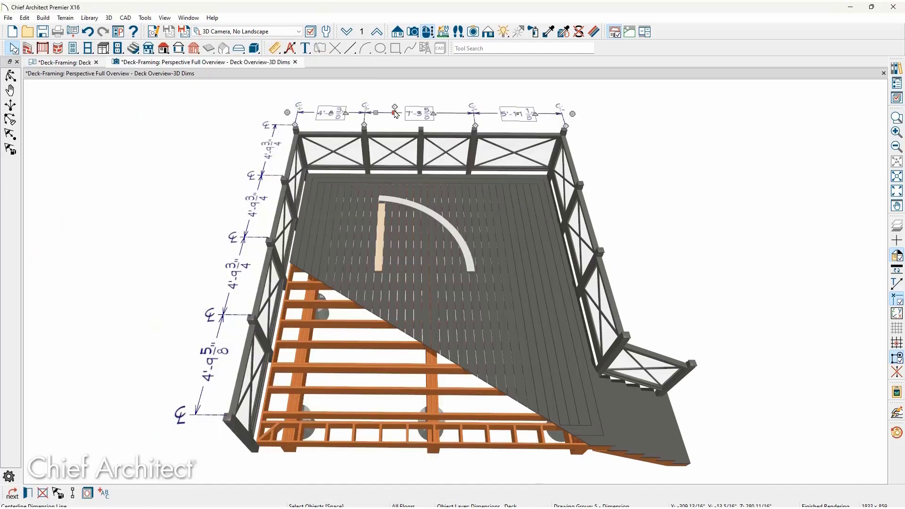
{"action": "left_click_drag", "start_coordinate": [408, 111], "coordinate": [419, 124]}
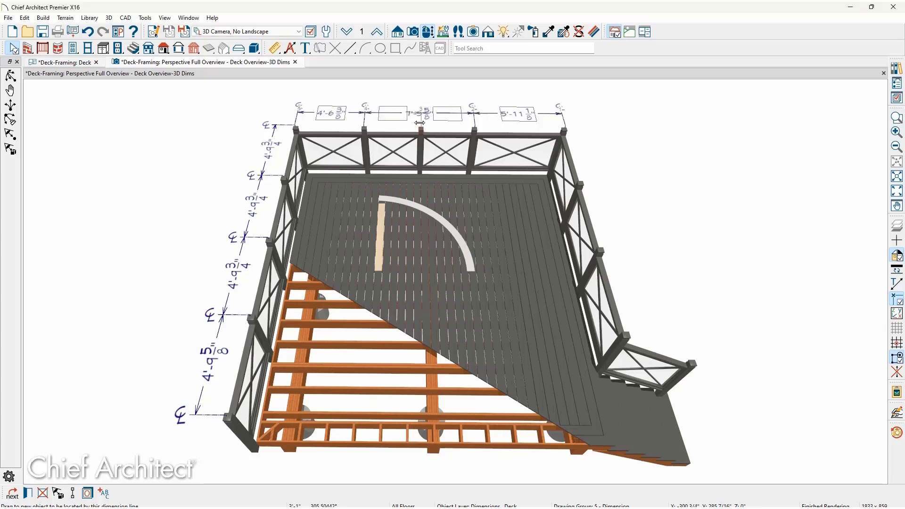
{"action": "left_click", "coordinate": [421, 151]}
{"action": "left_click", "coordinate": [384, 115]}
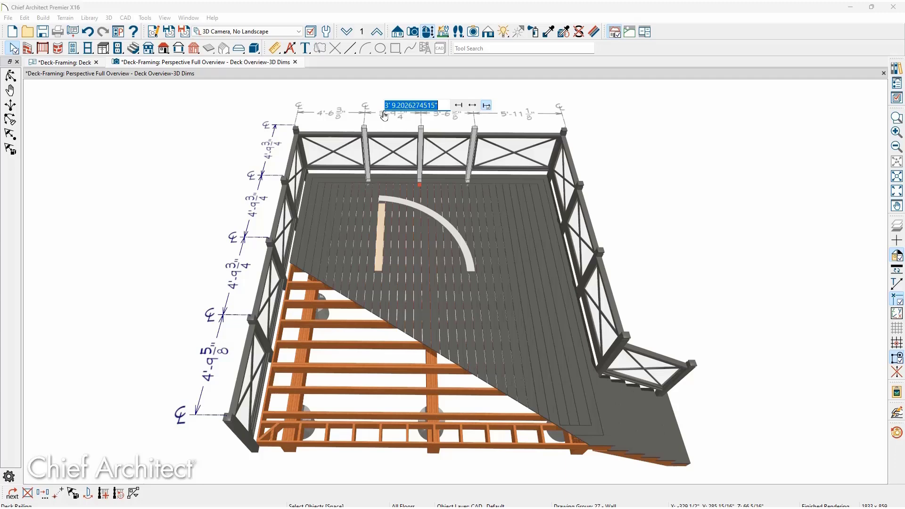
{"action": "type", "text": "4'"}
{"action": "key", "text": "Return"}
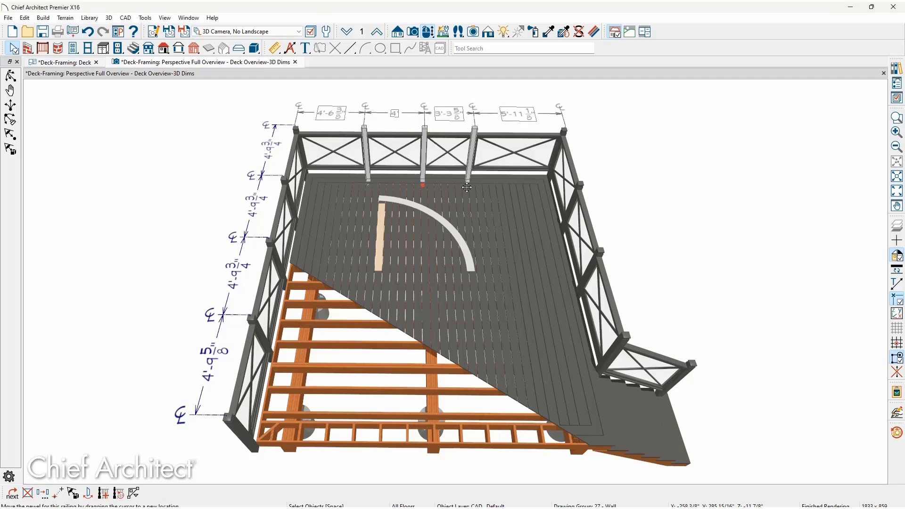
- Set the spacing between the new newel and the right intermediate newel to 4'
{"action": "left_click", "coordinate": [448, 115]}
{"action": "type", "text": "4'"}
{"action": "key", "text": "Return"}
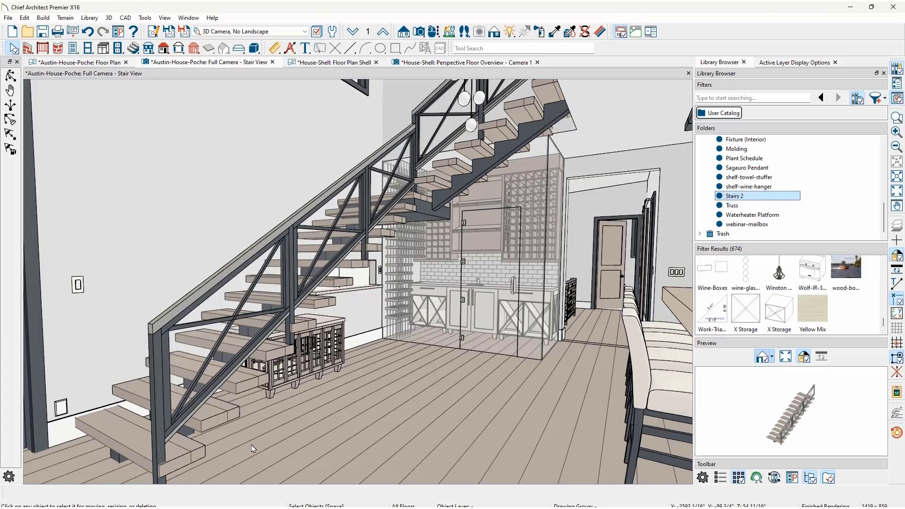
- Save the open-tread staircase to the library and place it along the long wall in the House-Shell perspective view
{"action": "left_click", "coordinate": [217, 418]}
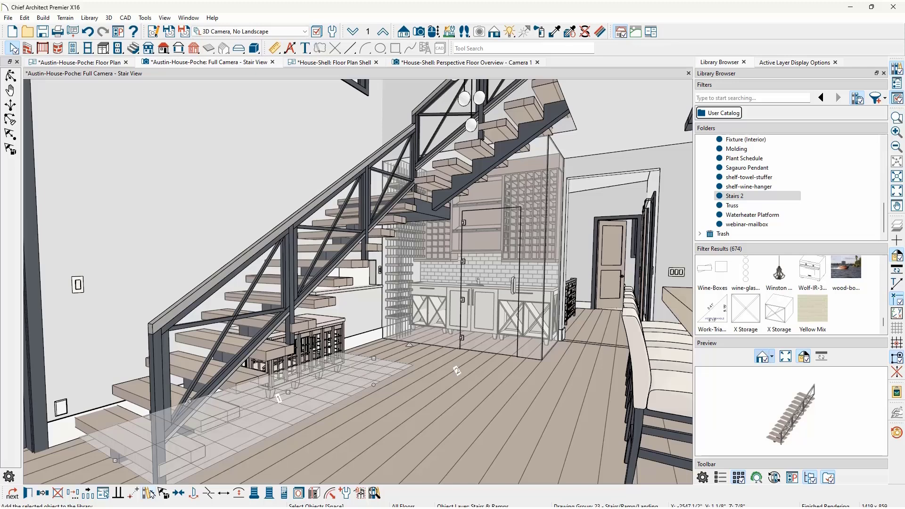
{"action": "left_click", "coordinate": [149, 492]}
{"action": "left_click", "coordinate": [444, 65]}
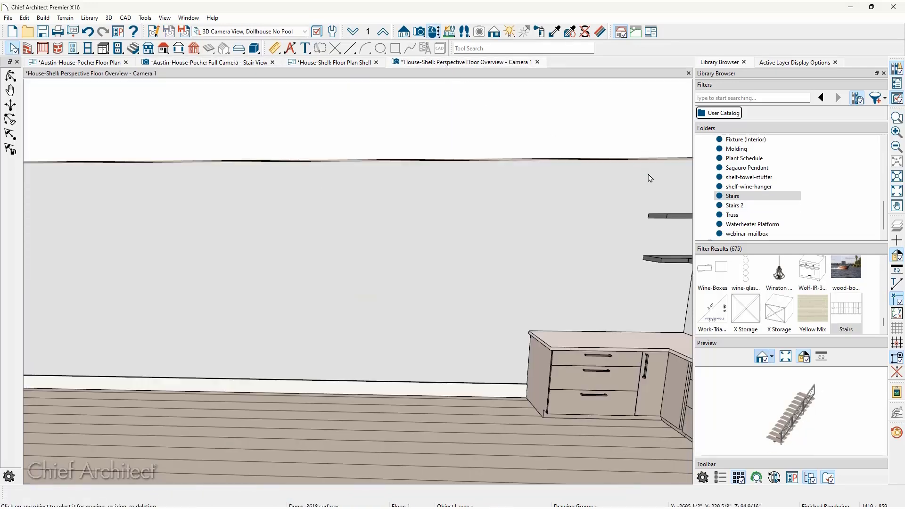
{"action": "left_click", "coordinate": [738, 198]}
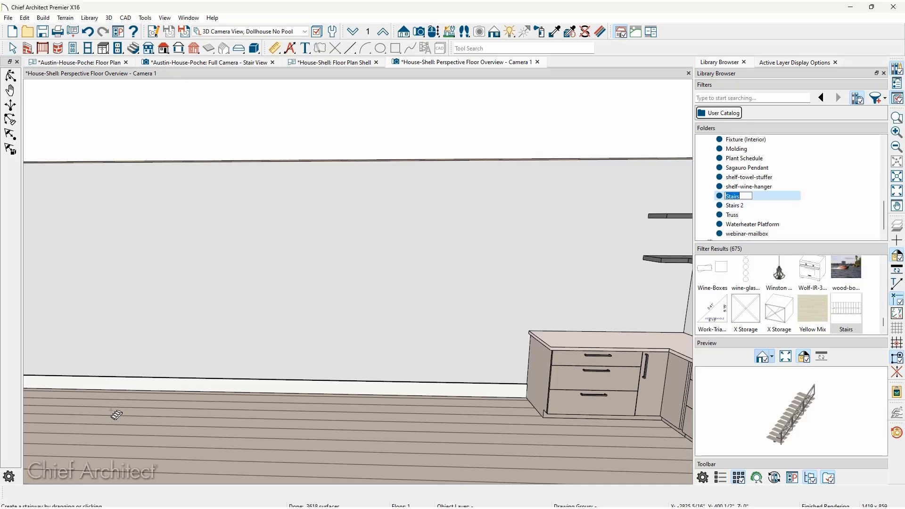
{"action": "left_click_drag", "start_coordinate": [115, 415], "coordinate": [413, 414]}
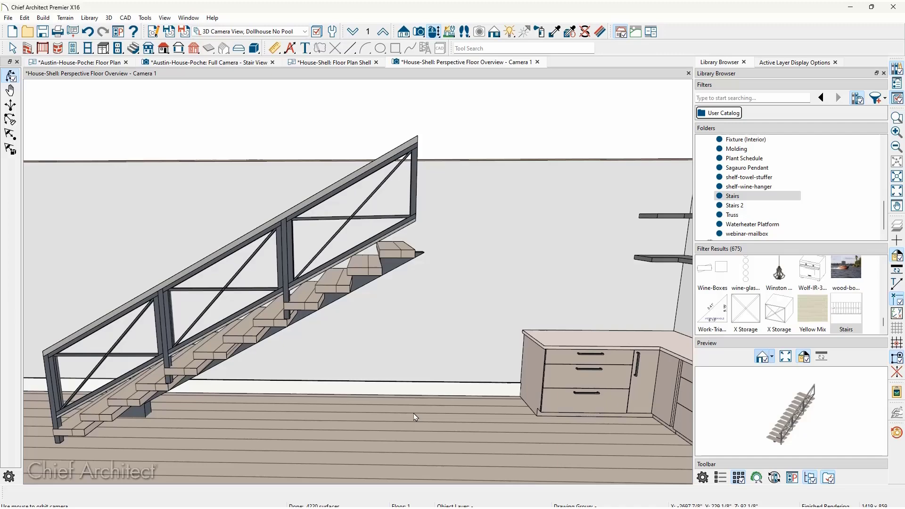
{"action": "middle_click_drag", "start_coordinate": [413, 414], "coordinate": [415, 416]}
{"action": "key", "text": "space"}
- Place a corner shelf below the two open corner shelves and set its corner type to L-Shaped
{"action": "left_click", "coordinate": [104, 47]}
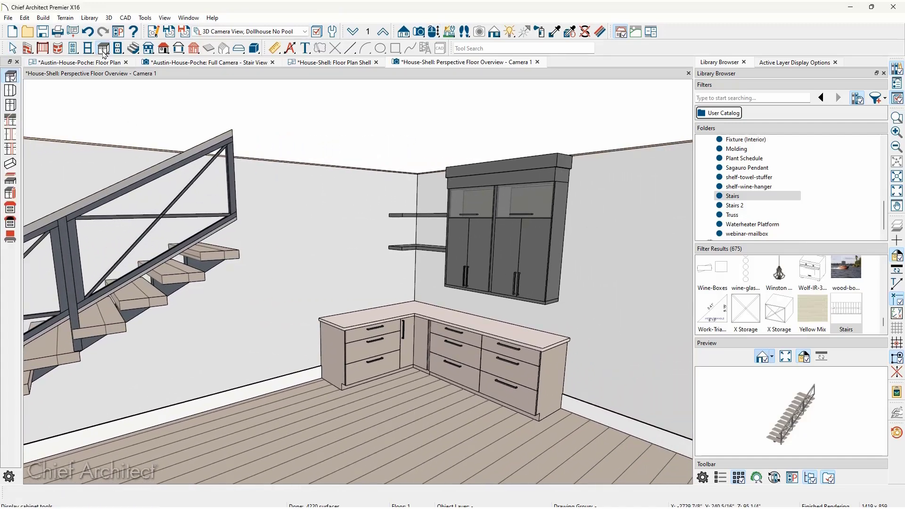
{"action": "left_click", "coordinate": [9, 179]}
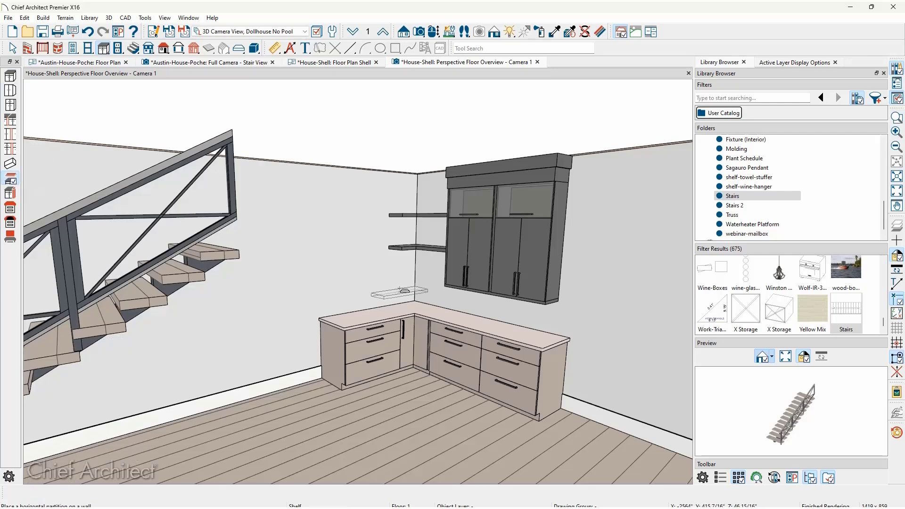
{"action": "left_click", "coordinate": [417, 279]}
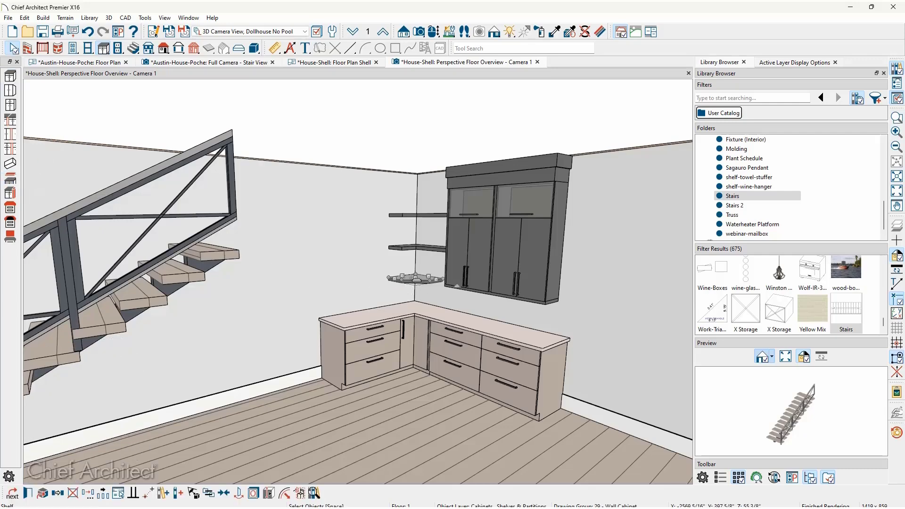
{"action": "double_click", "coordinate": [416, 279]}
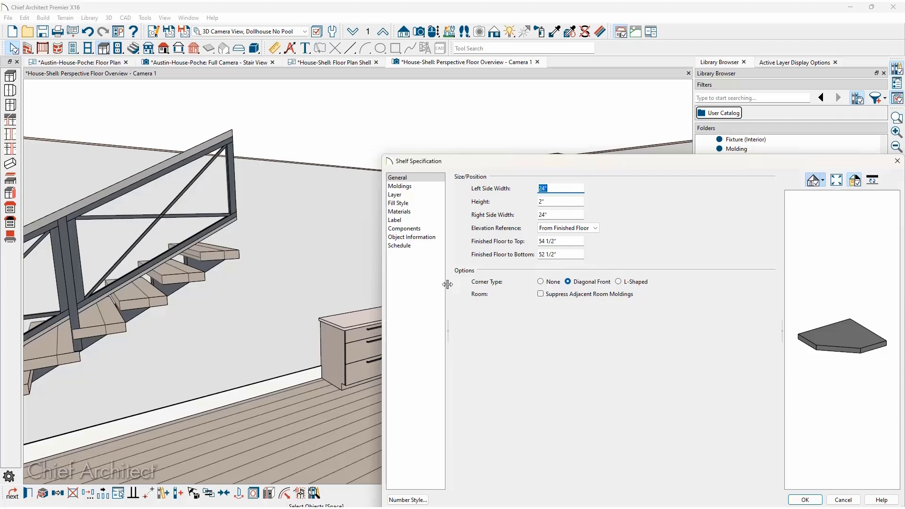
{"action": "left_click", "coordinate": [618, 281]}
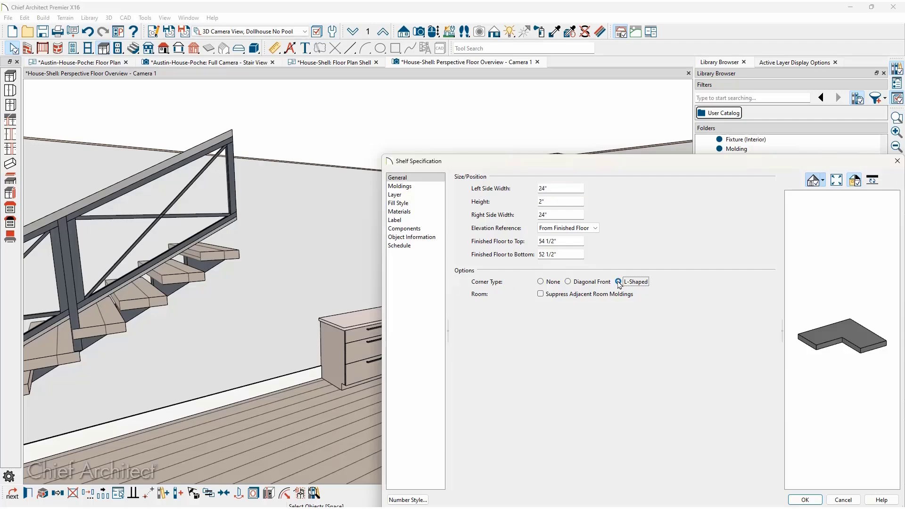
{"action": "key", "text": "Return"}
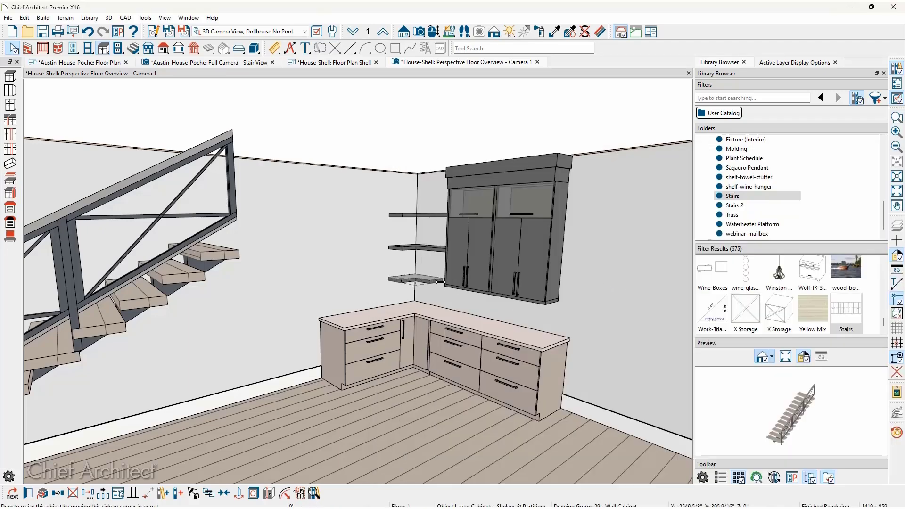
{"action": "left_click", "coordinate": [528, 269]}
{"action": "double_click", "coordinate": [528, 270]}
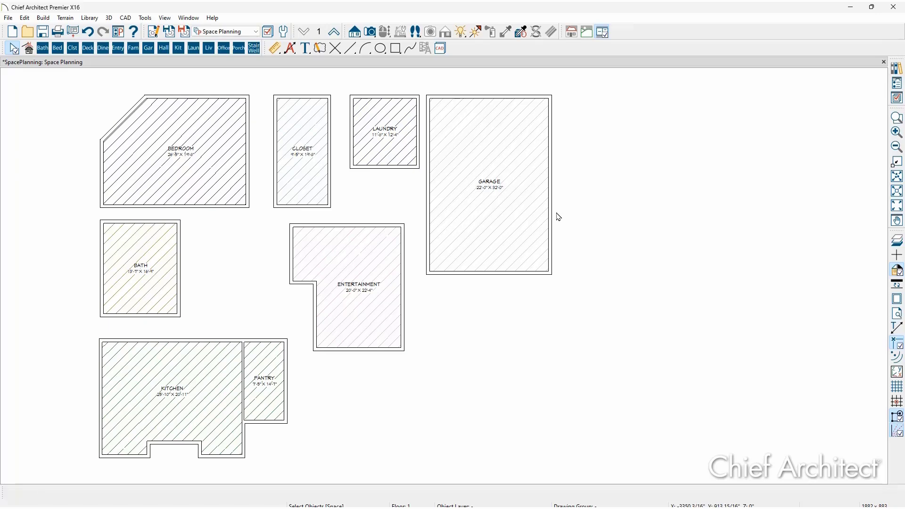
- Break the garage room box's right wall and pull the upper part outward by about 6'-7 5/8"
{"action": "left_click", "coordinate": [550, 215]}
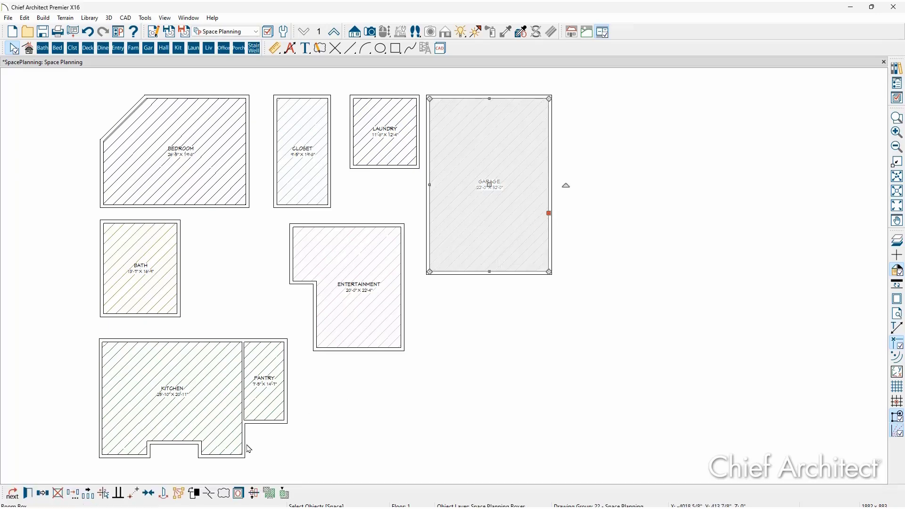
{"action": "left_click", "coordinate": [213, 493]}
{"action": "left_click", "coordinate": [548, 246]}
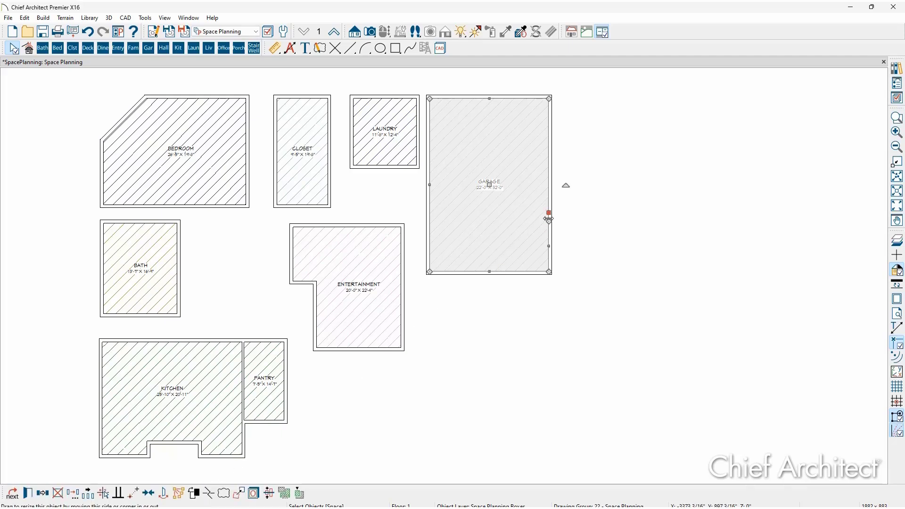
{"action": "left_click_drag", "start_coordinate": [548, 219], "coordinate": [584, 210]}
{"action": "left_click", "coordinate": [586, 216]}
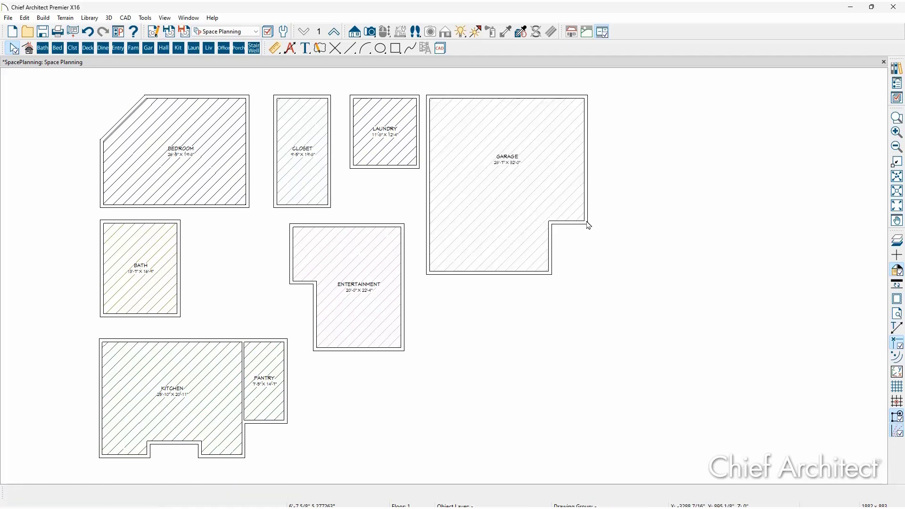
- Move the laundry room box about 2'-1" over so it joins the garage's left wall
{"action": "left_click", "coordinate": [377, 137]}
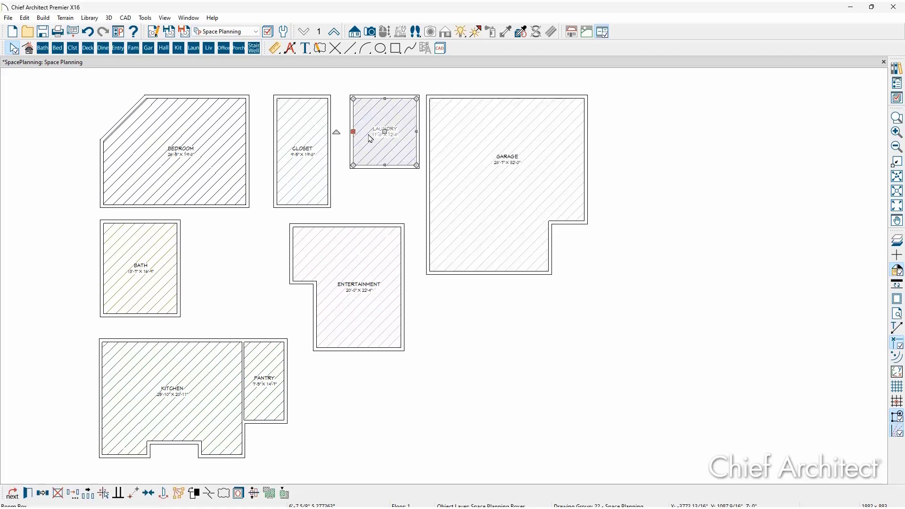
{"action": "left_click_drag", "start_coordinate": [384, 136], "coordinate": [395, 134]}
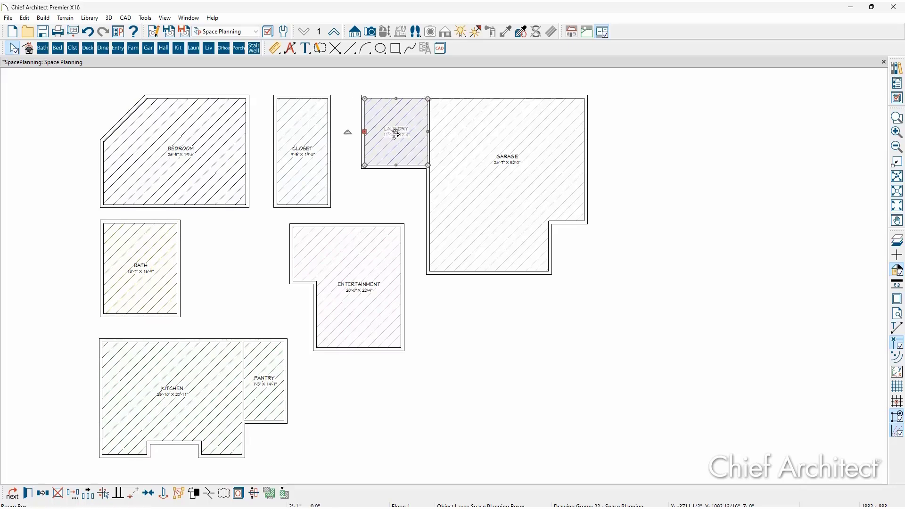
{"action": "key", "text": "Escape"}
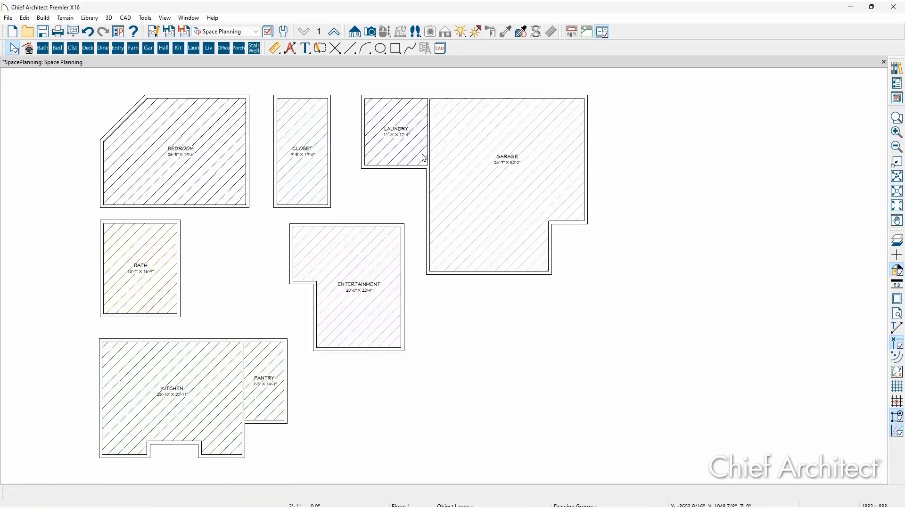
- Move the entertainment room box sideways so it joins the lower part of the garage's left wall
{"action": "left_click", "coordinate": [350, 284]}
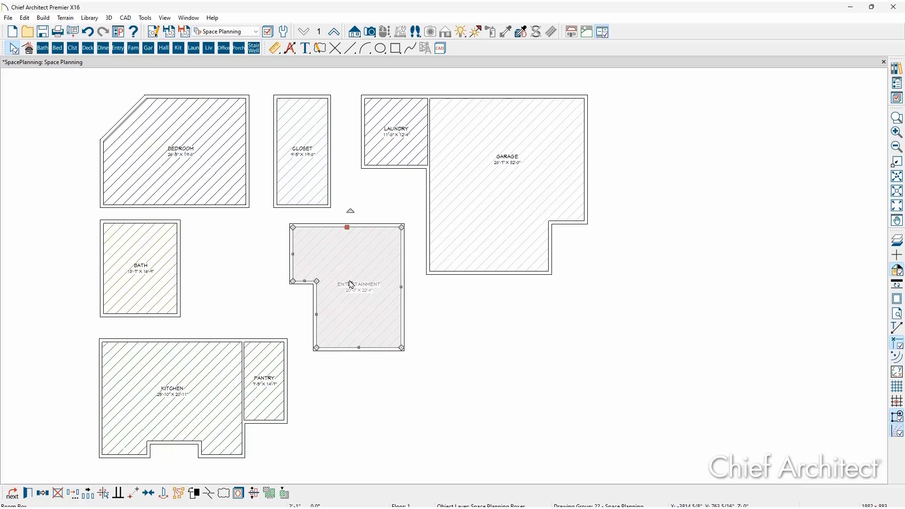
{"action": "left_click_drag", "start_coordinate": [349, 283], "coordinate": [376, 282]}
{"action": "key", "text": "Escape"}
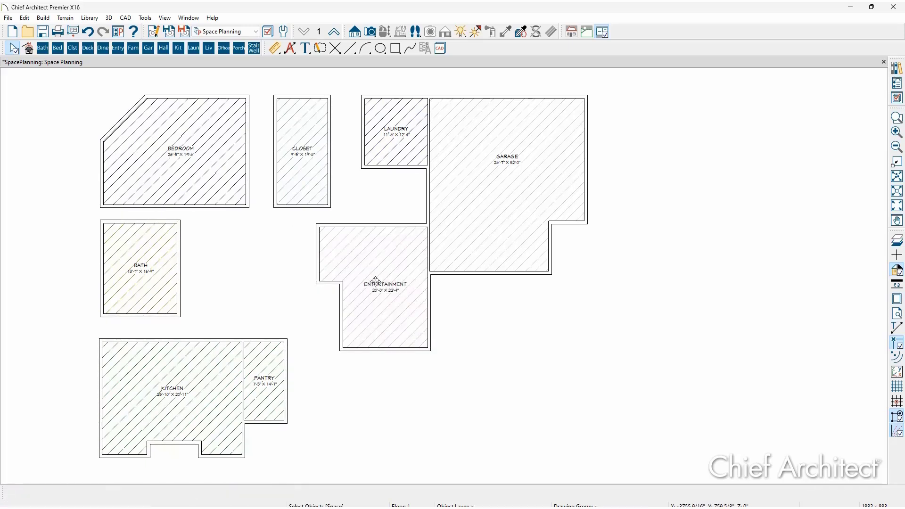
- Move the bath room box up about 8'-6 1/2" so it cuts into the bedroom's lower-left corner
{"action": "left_click", "coordinate": [168, 267]}
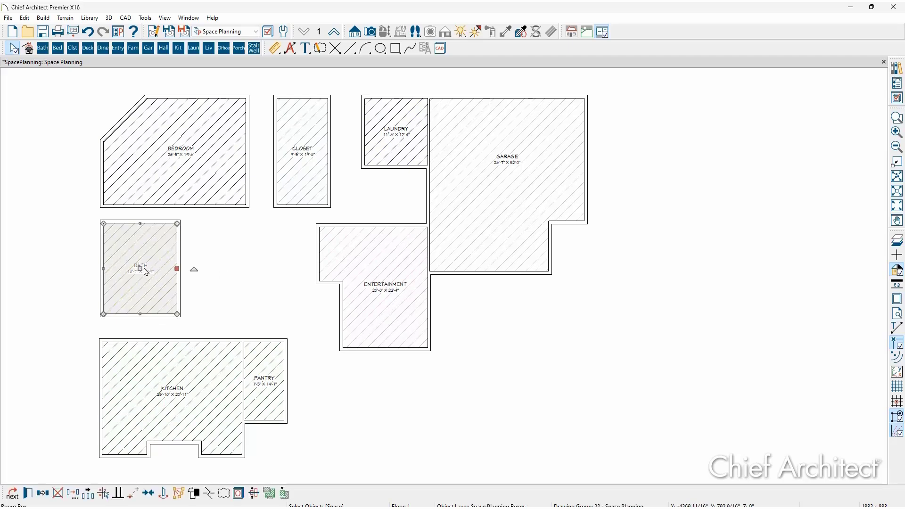
{"action": "left_click_drag", "start_coordinate": [145, 272], "coordinate": [145, 222]}
{"action": "key", "text": "Escape"}
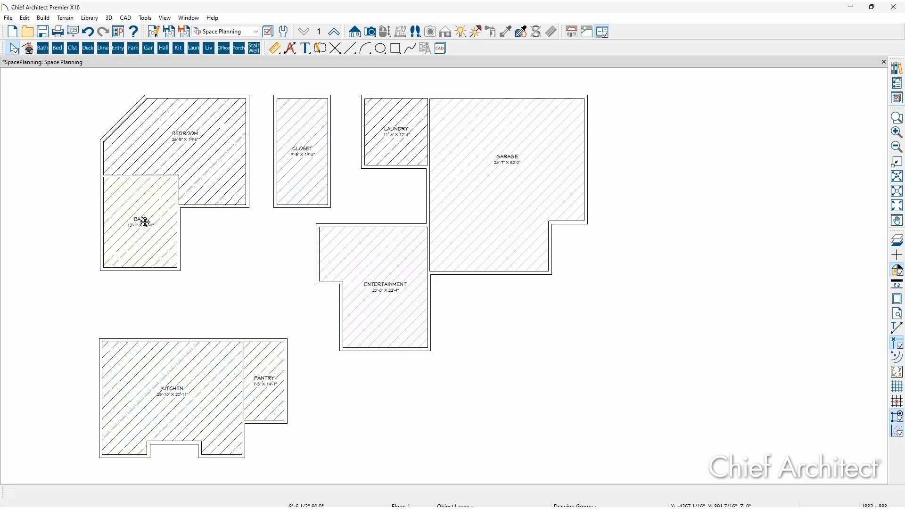
- Draw an electrical connection from the three-way switch beside the stairs to the "TO STAIR & ENTRY LIGHTS ABOVE" note in the Electrical plan view
{"action": "key", "text": "F9"}
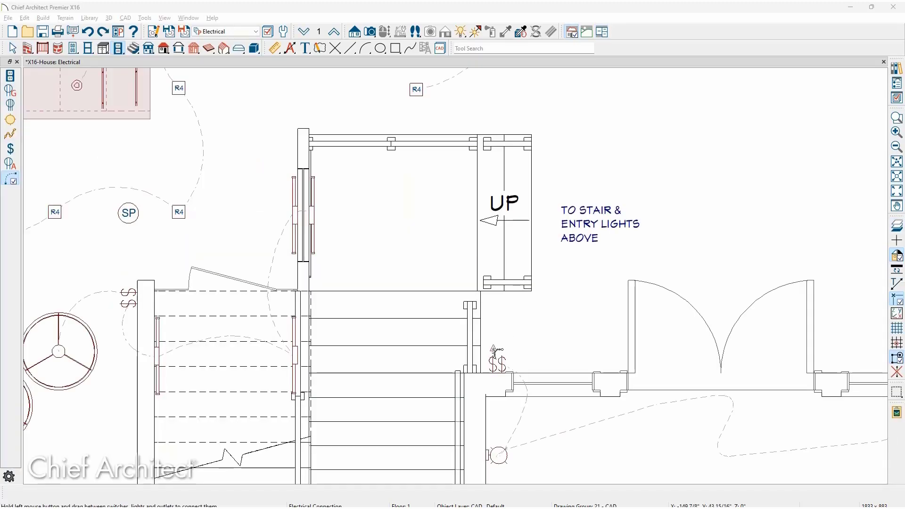
{"action": "left_click_drag", "start_coordinate": [493, 350], "coordinate": [579, 238]}
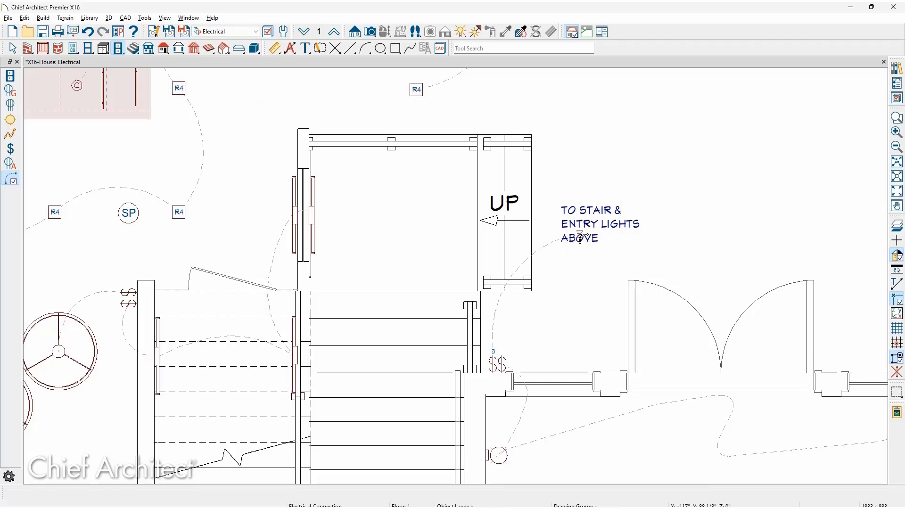
{"action": "key", "text": "space"}
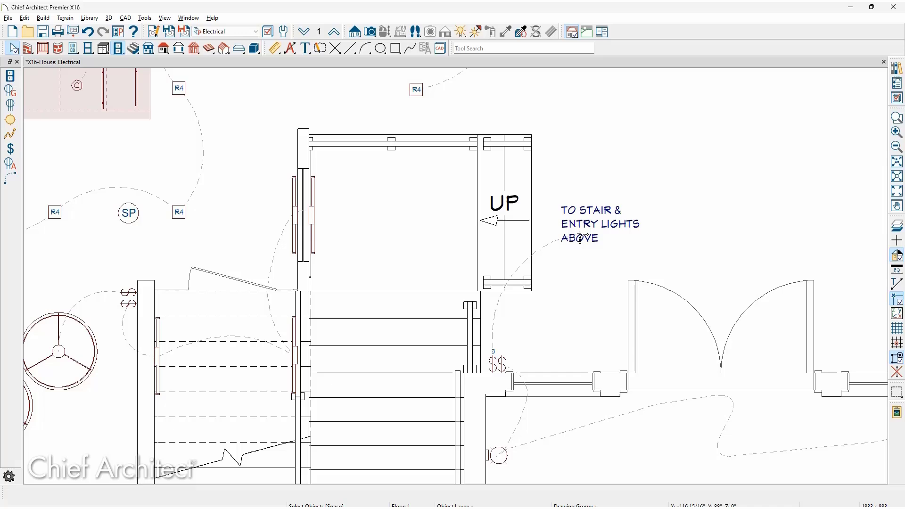
- Review the spline, line style and label settings in the Electrical Connection defaults, leaving them unchanged
{"action": "key", "text": "F10"}
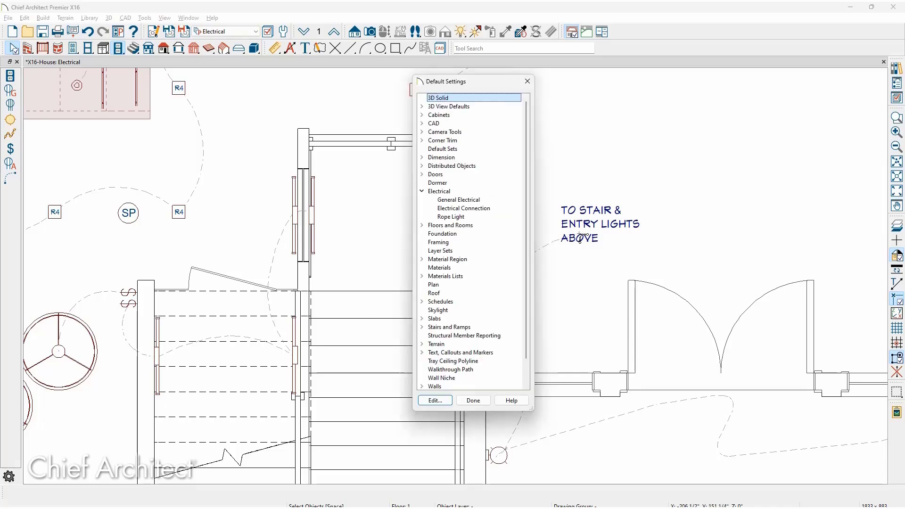
{"action": "double_click", "coordinate": [503, 213]}
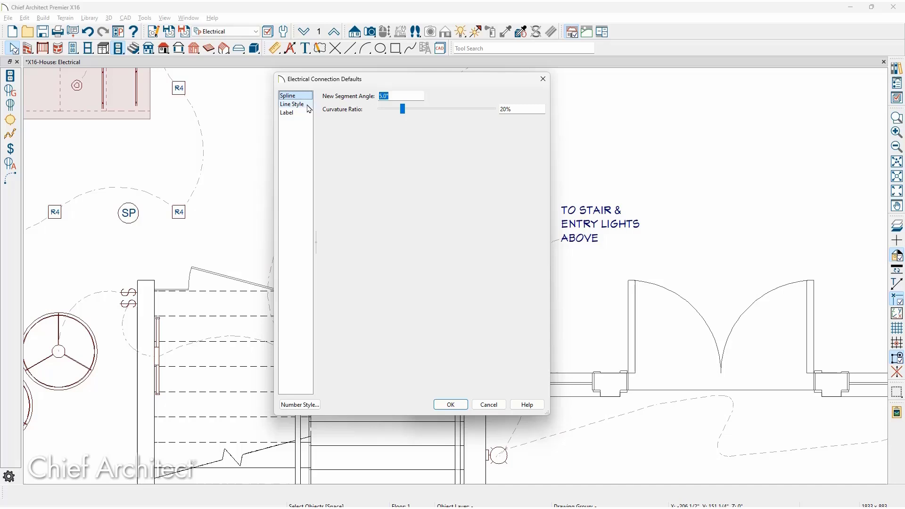
{"action": "left_click", "coordinate": [305, 106]}
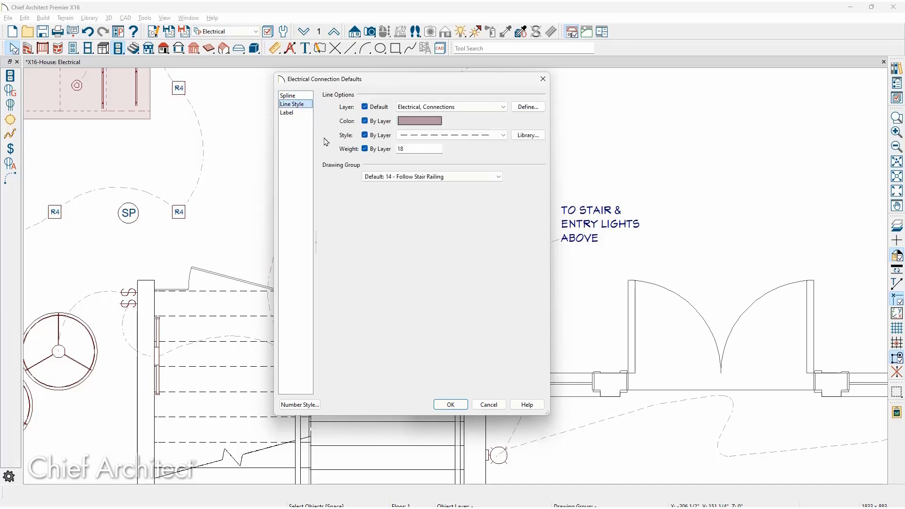
{"action": "left_click", "coordinate": [302, 114]}
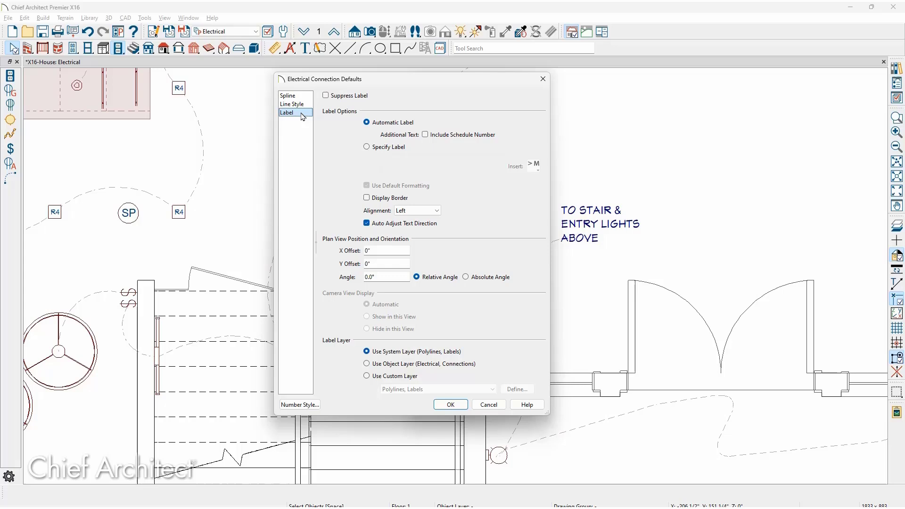
{"action": "key", "text": "Escape"}
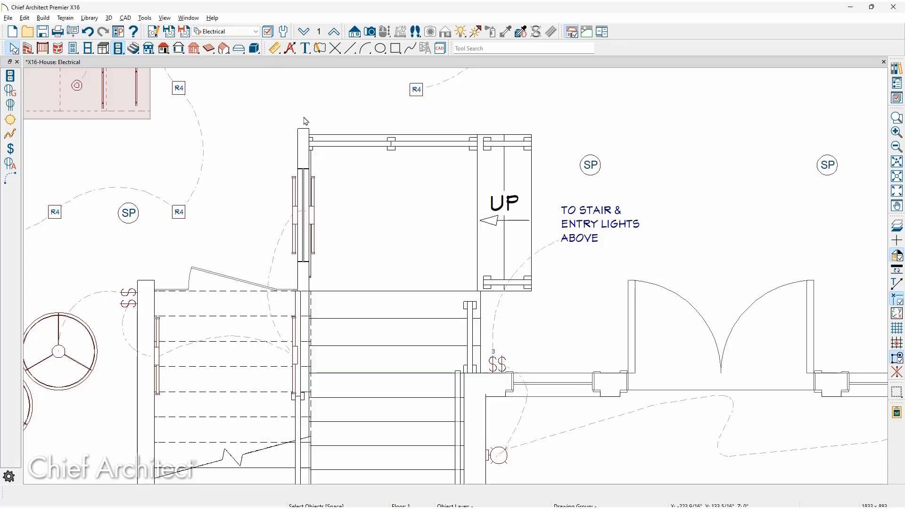
- Start the Layer Painter and open its layer selection for the Electrical layer set
{"action": "left_click", "coordinate": [146, 18]}
{"action": "mouse_move", "coordinate": [169, 30]}
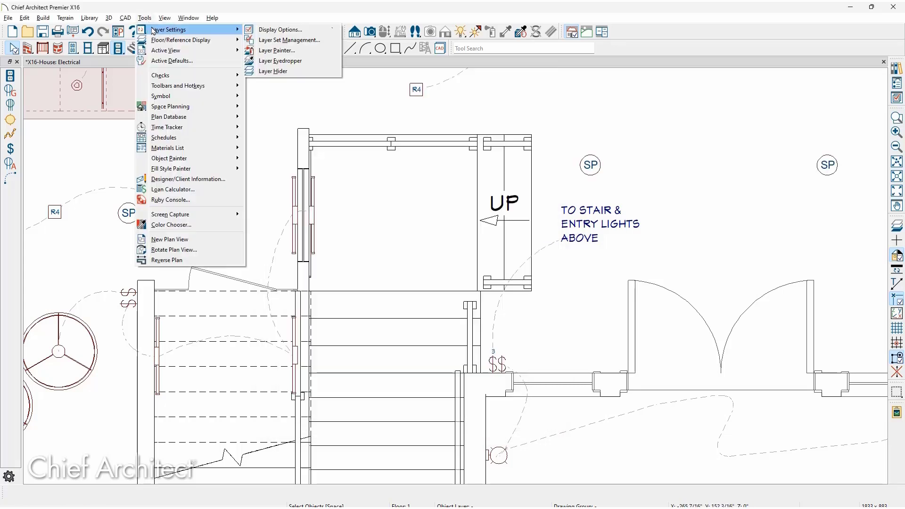
{"action": "left_click", "coordinate": [285, 52]}
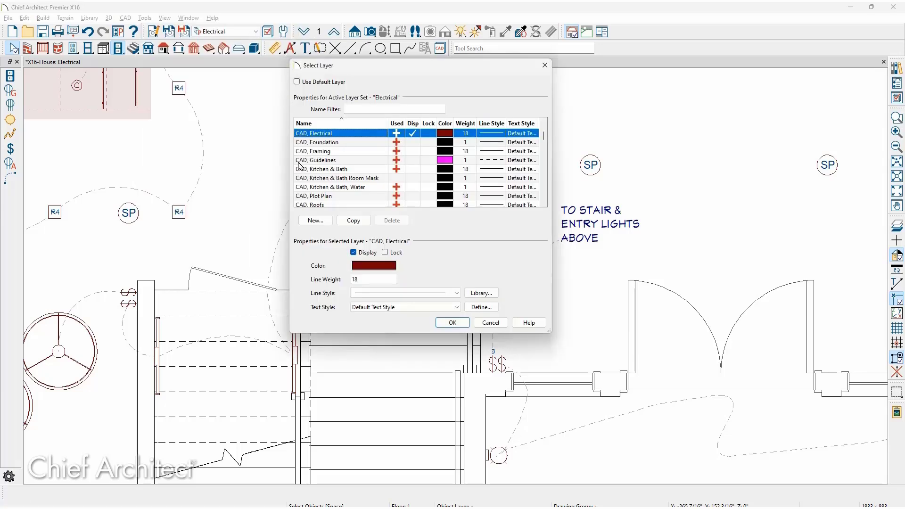